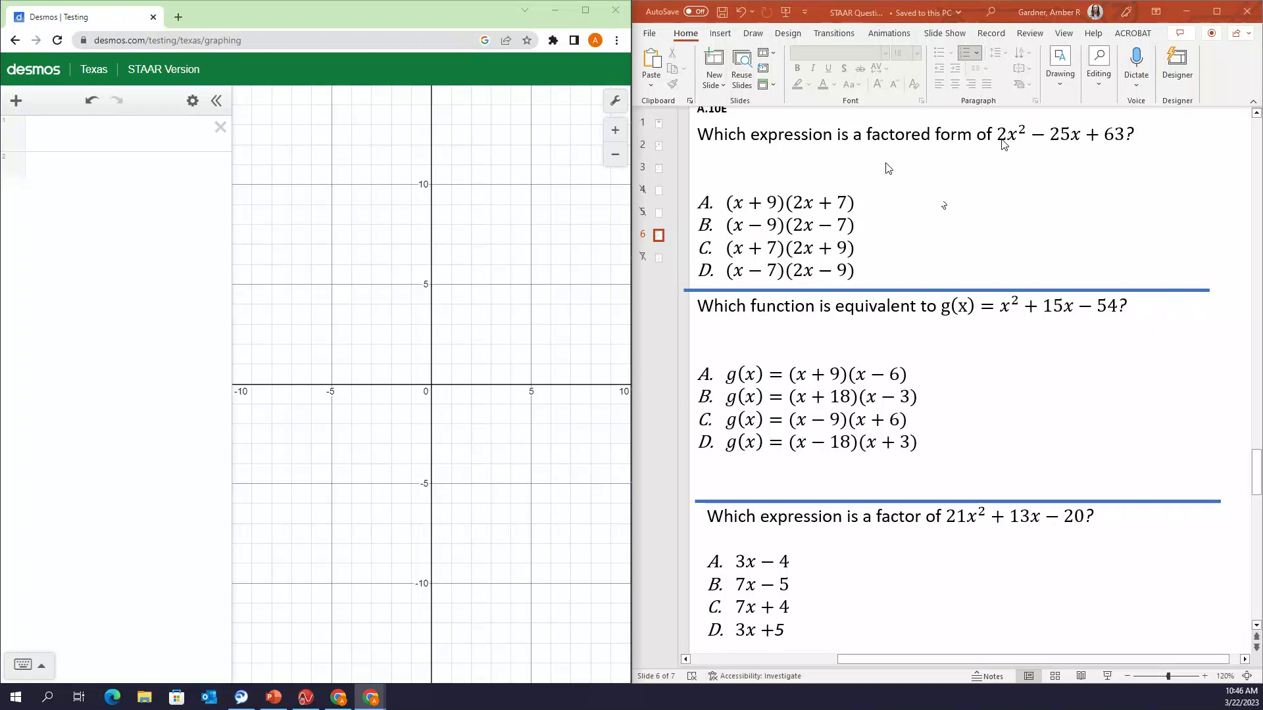
Graph 2x² − 25x + 63 and frame the whole parabola down to its vertex near −15
click(91, 140)
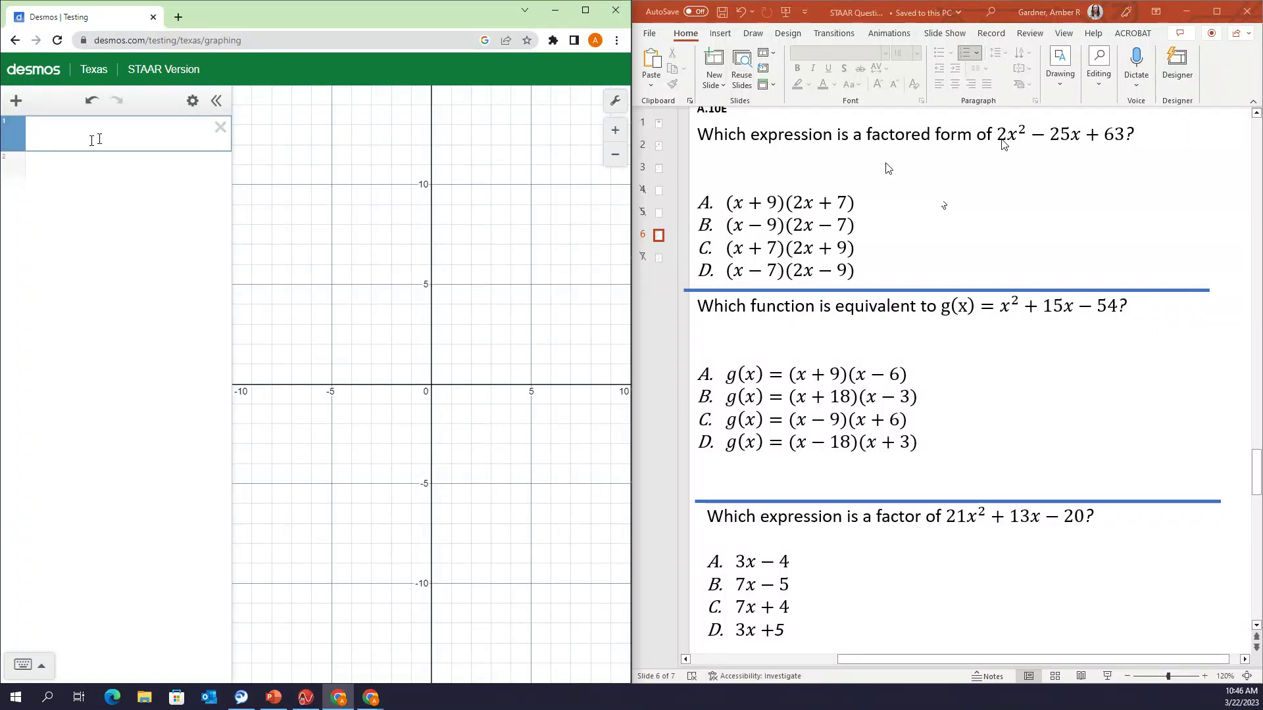
text(2x^2)
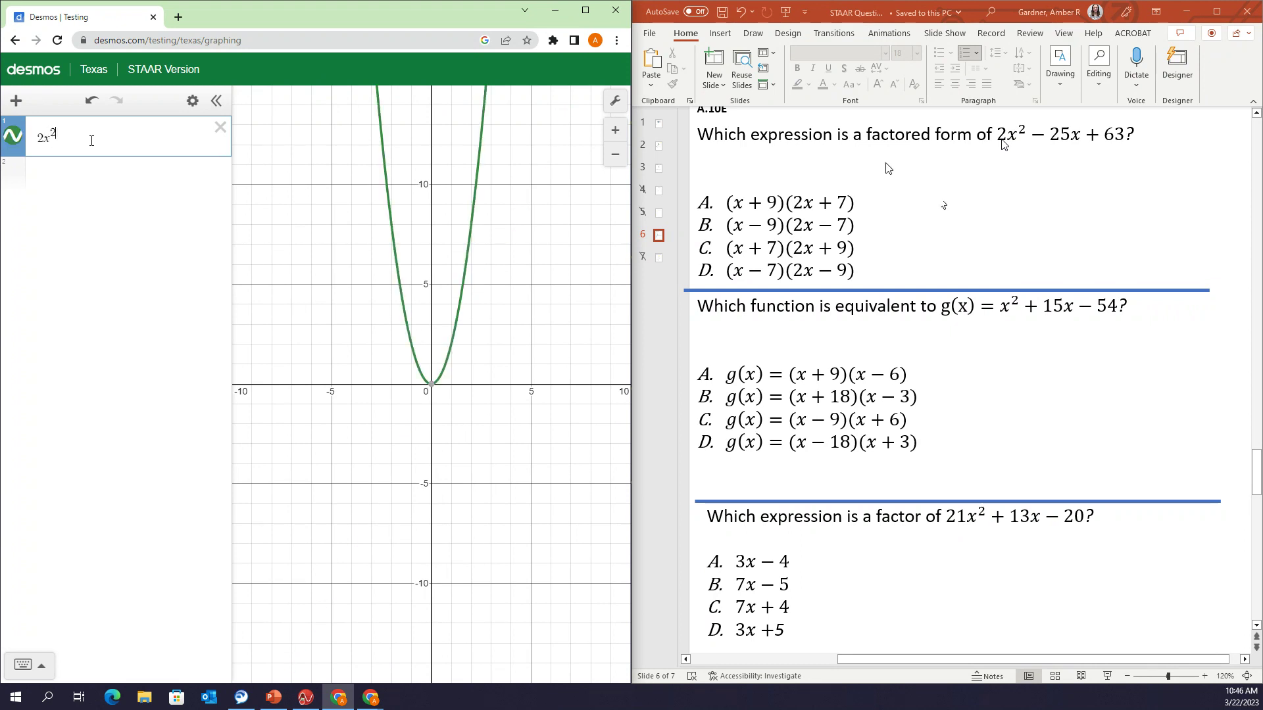
key(Right)
text(-25x)
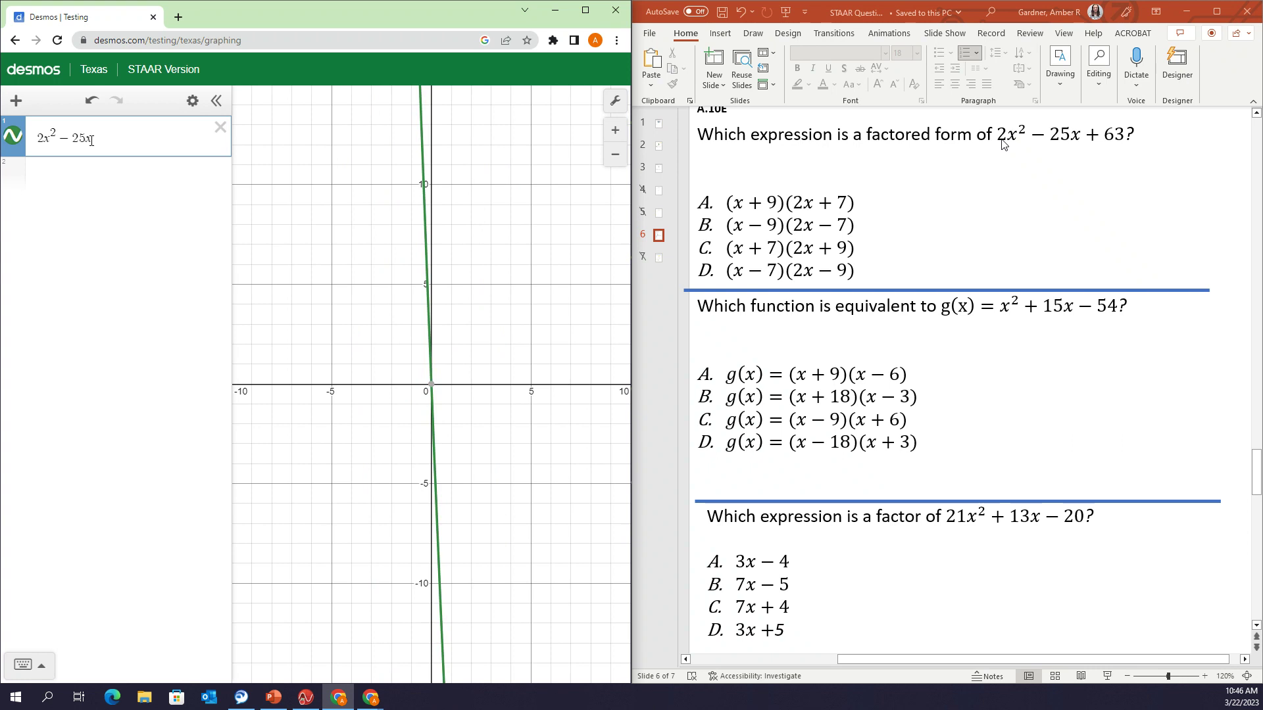
text(+63)
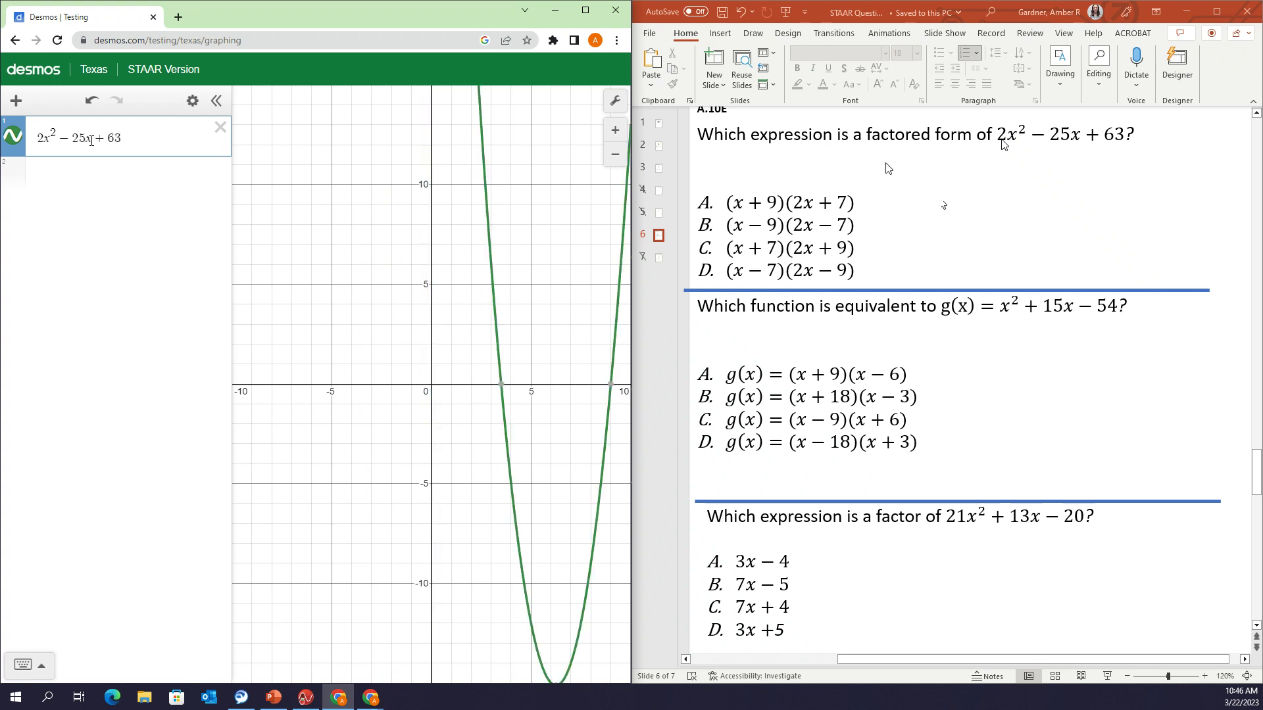
drag(392, 273, 296, 253)
scroll(337, 243, down, 1)
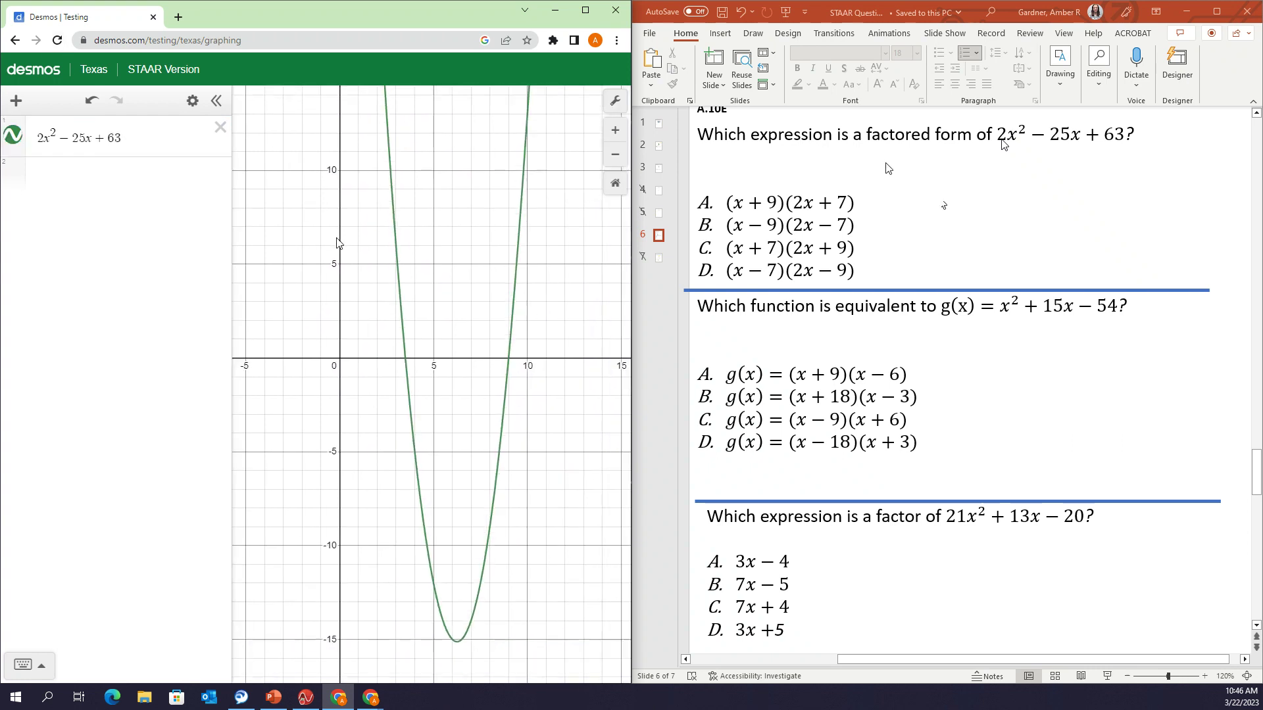
scroll(337, 243, down, 1)
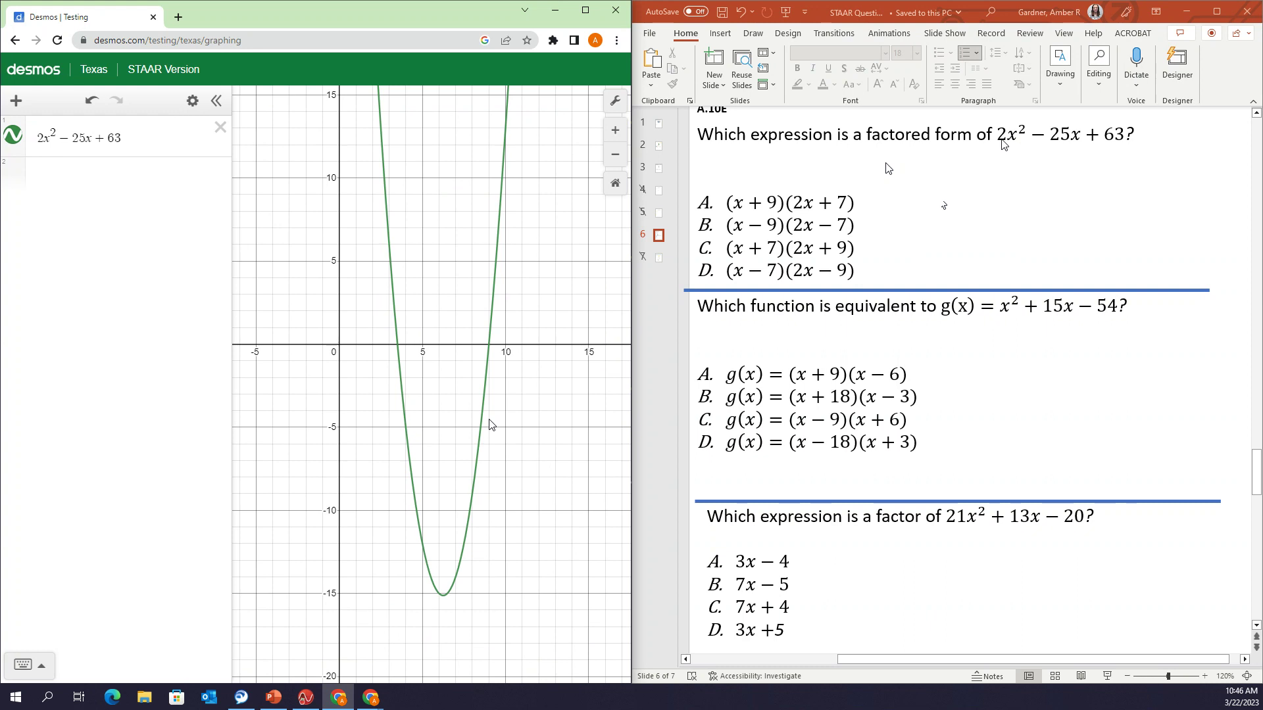
Graph choice A, (x+9)(2x+7), reset the view, and strike through choice A on the slide
click(38, 172)
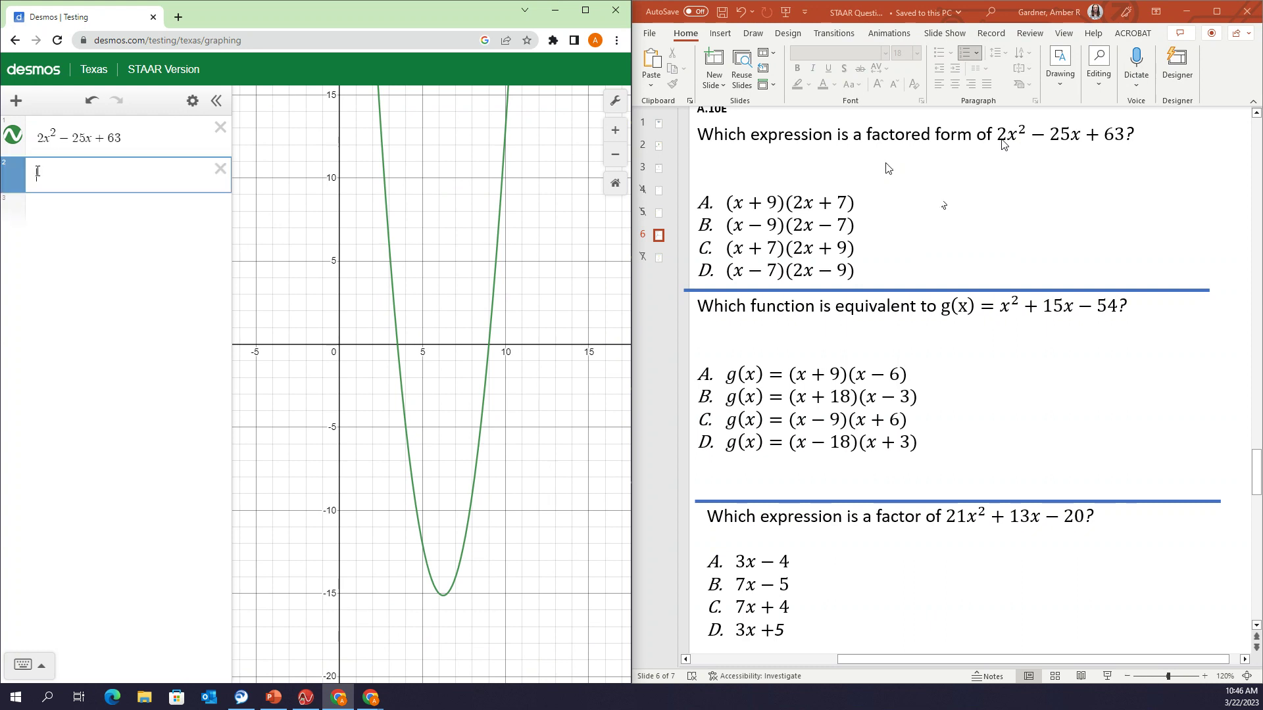
text((x+9)
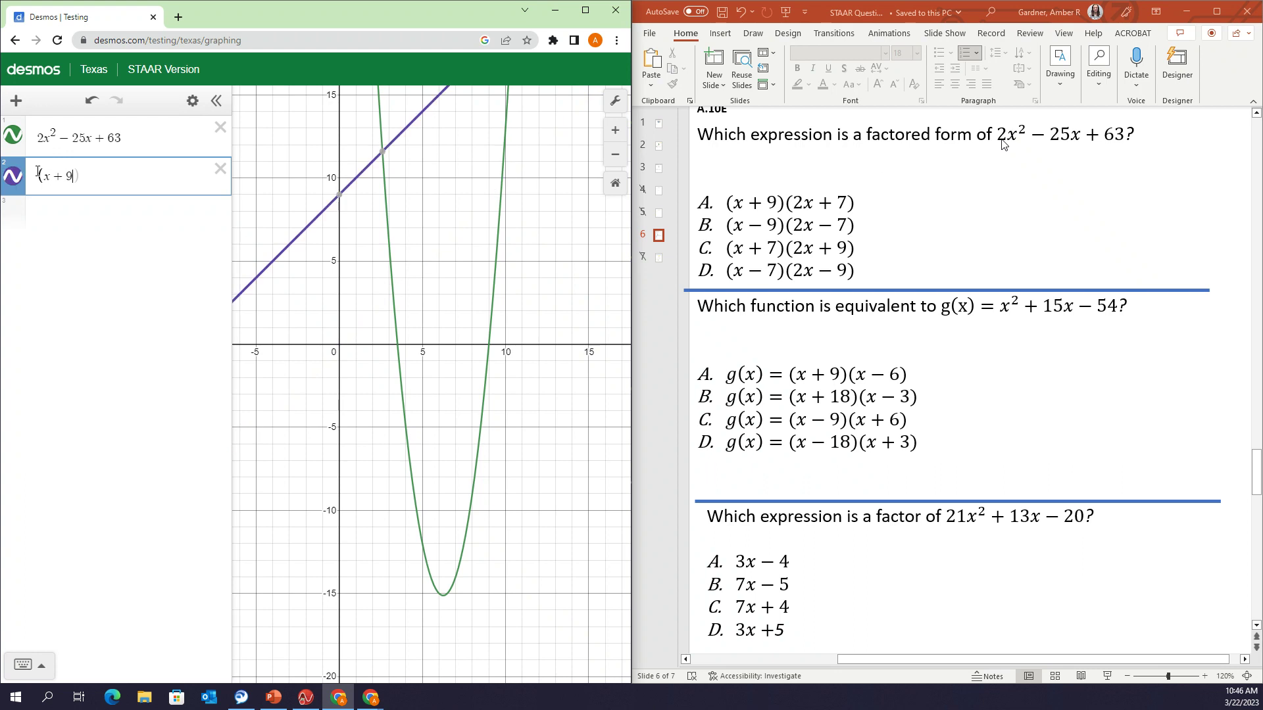
text()()
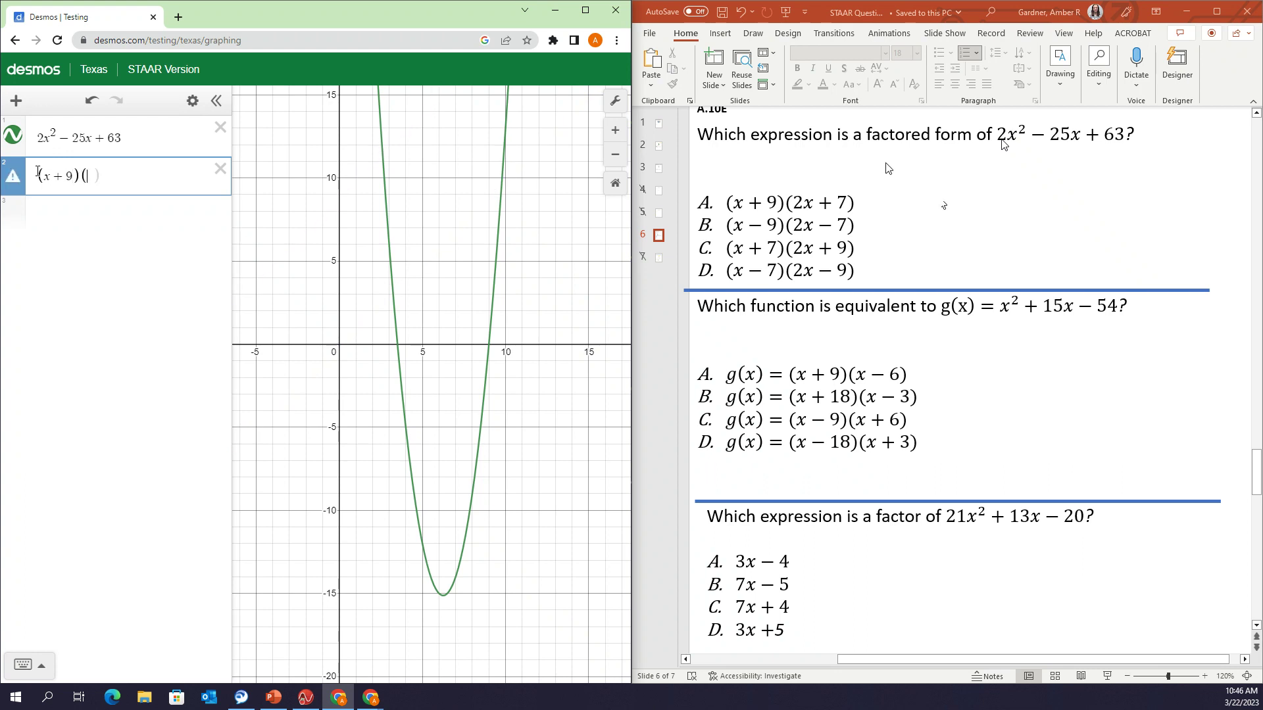
text(2x+7))
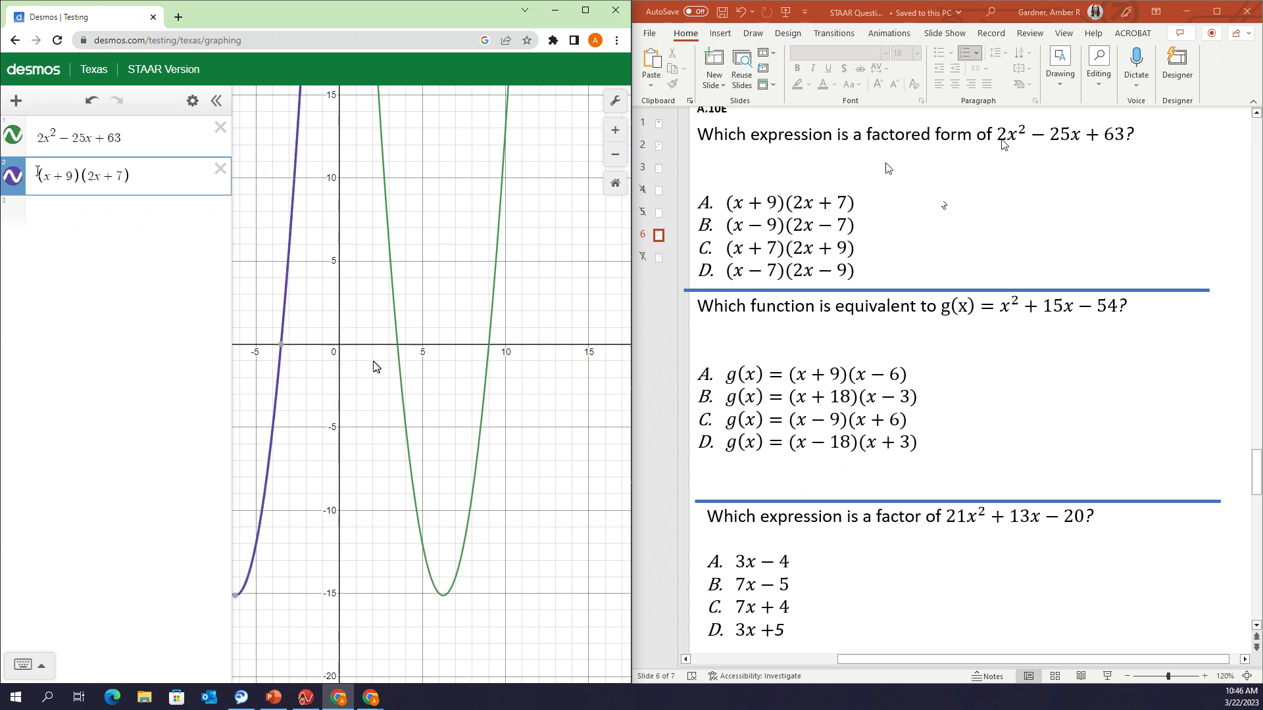
click(614, 181)
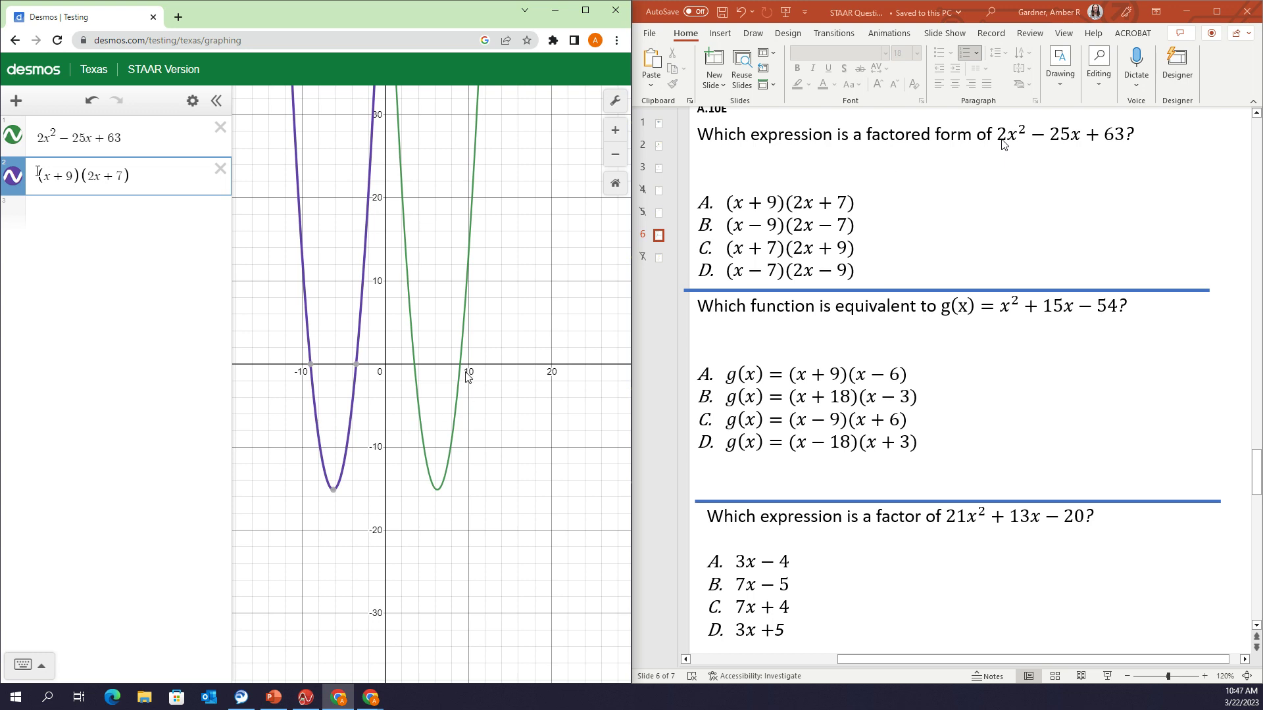
drag(859, 203, 725, 204)
click(860, 68)
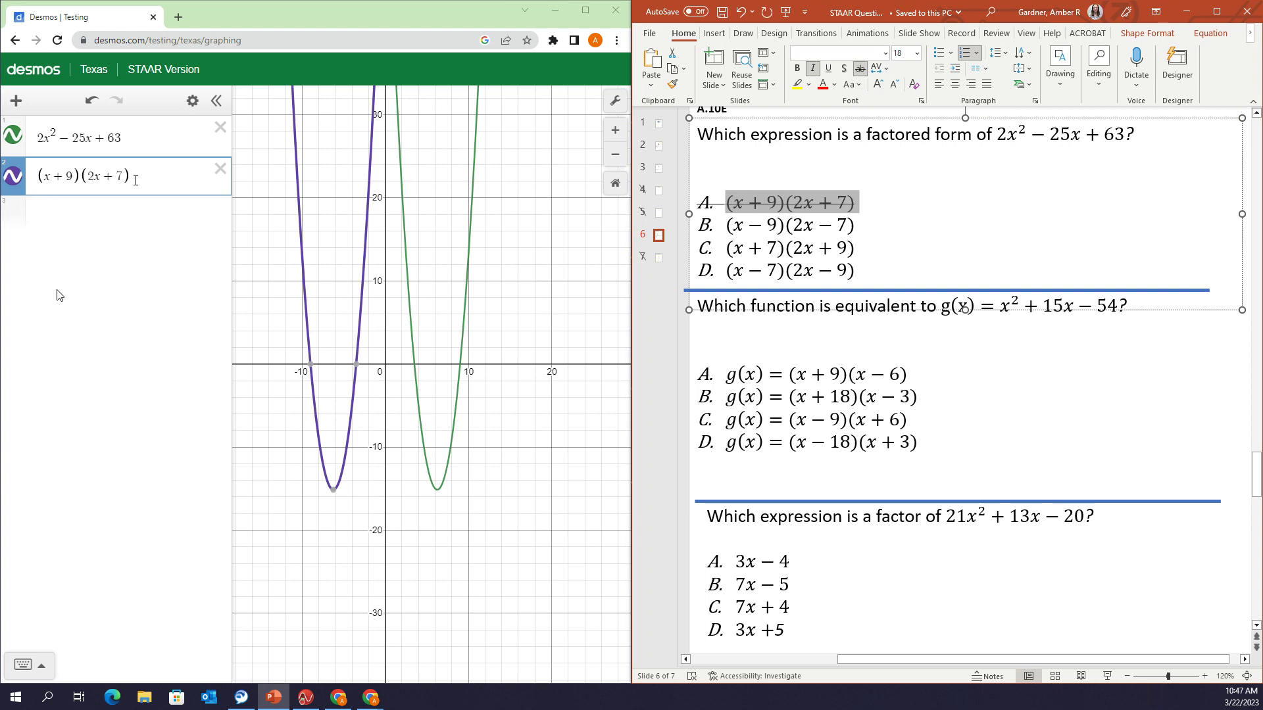
Replace choice A's expression with choice B, (x−9)(2x−7), in row 2
click(220, 169)
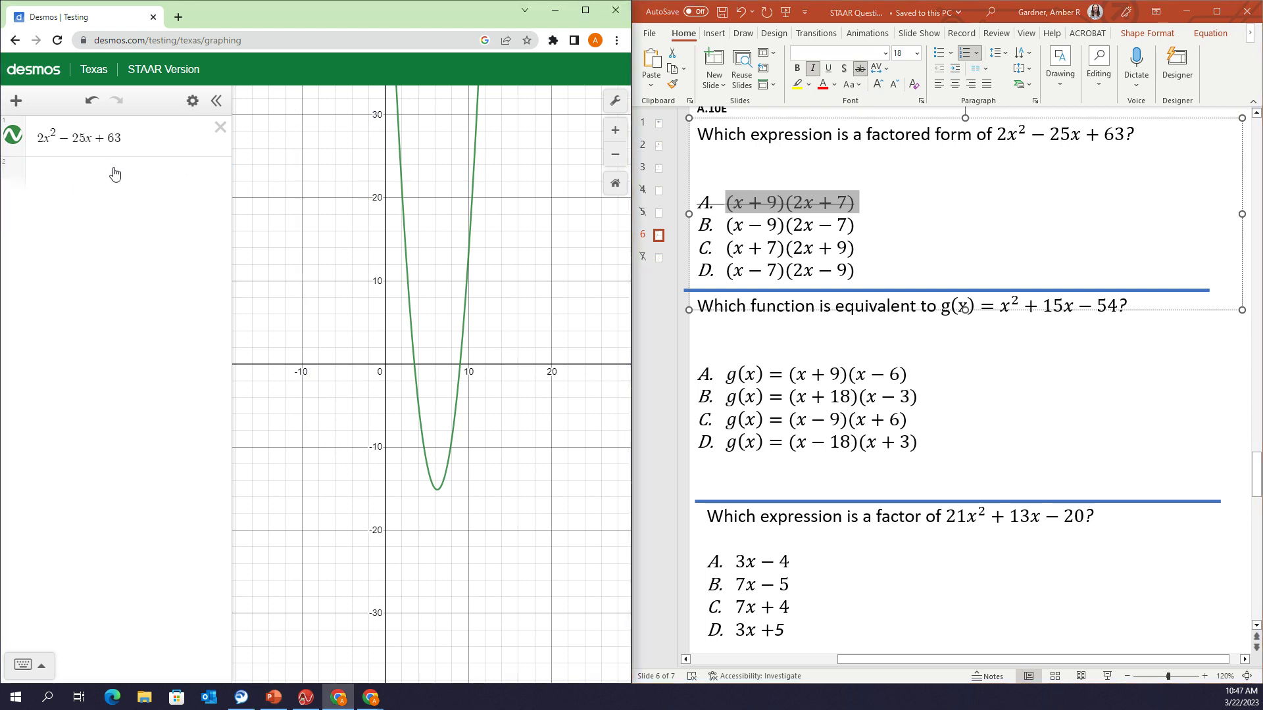
click(114, 175)
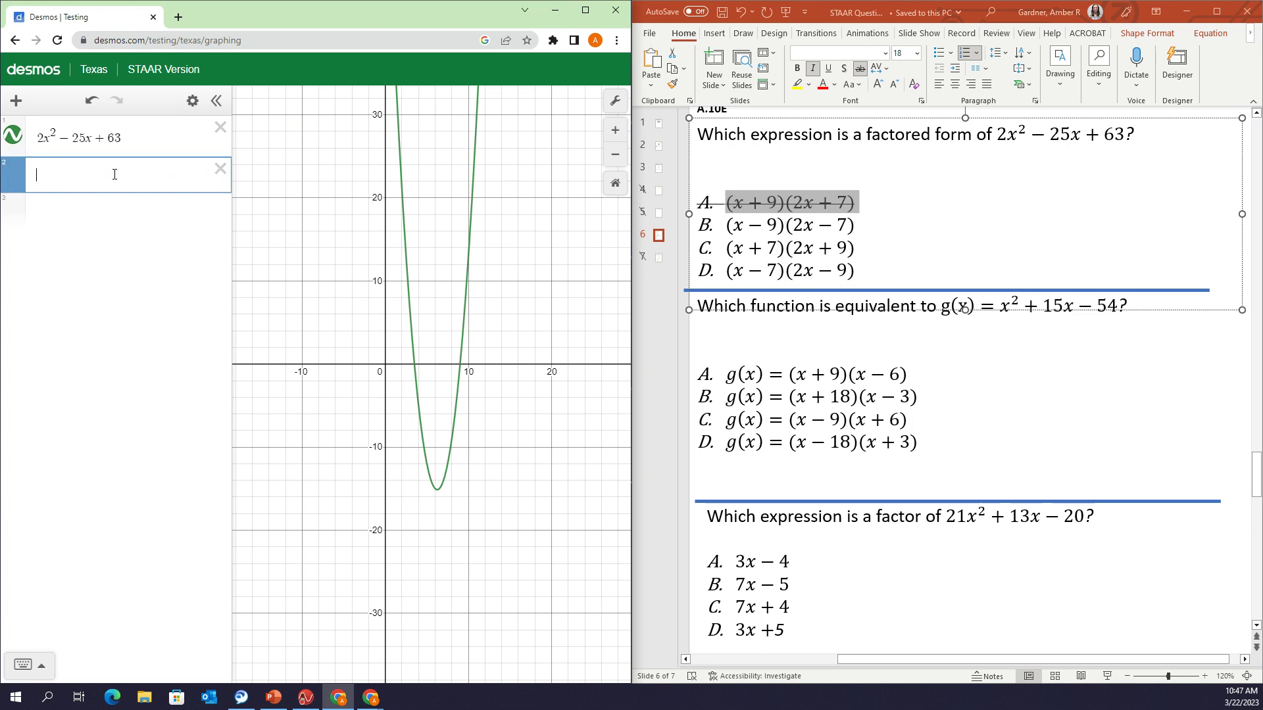
text((x-9))
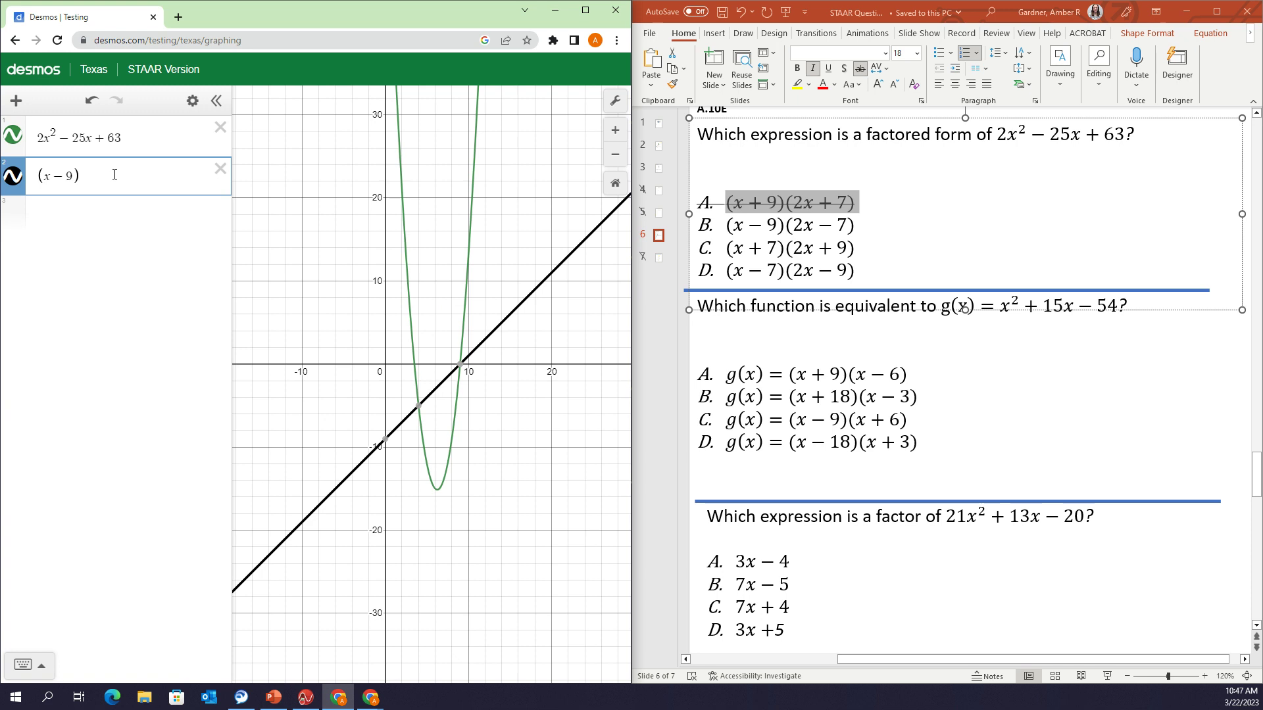
text((2x)
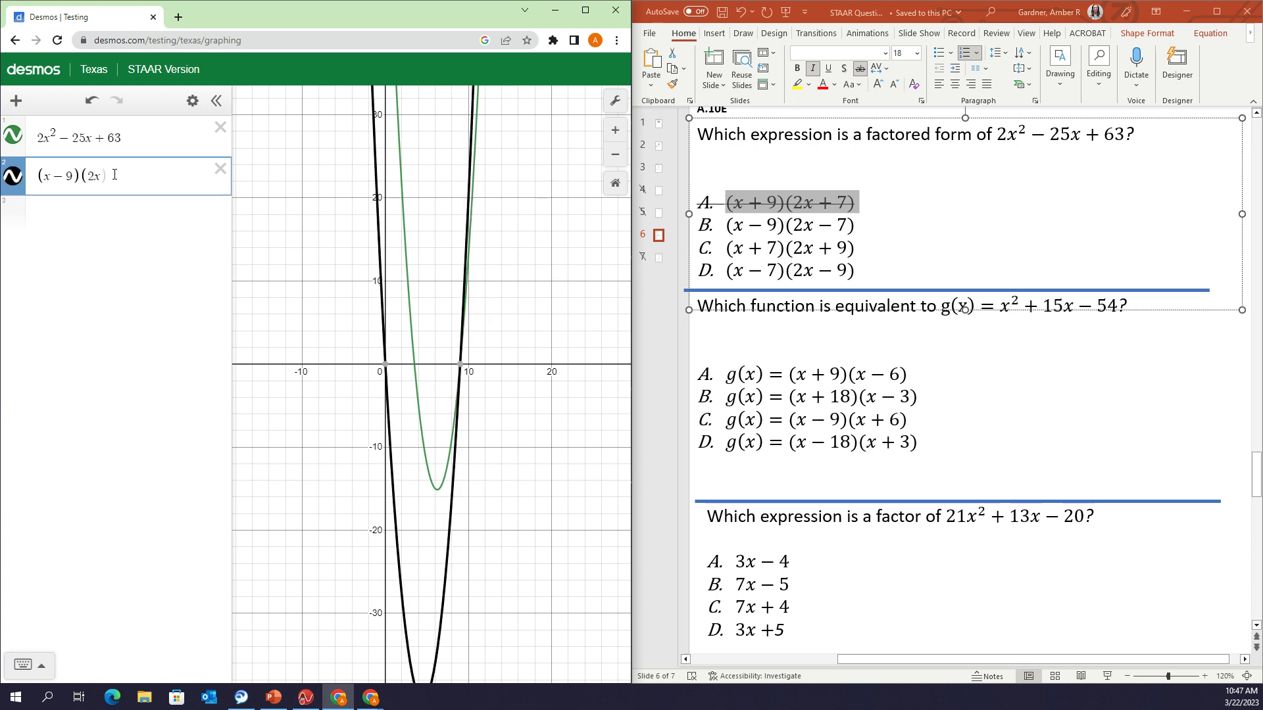
text(-7))
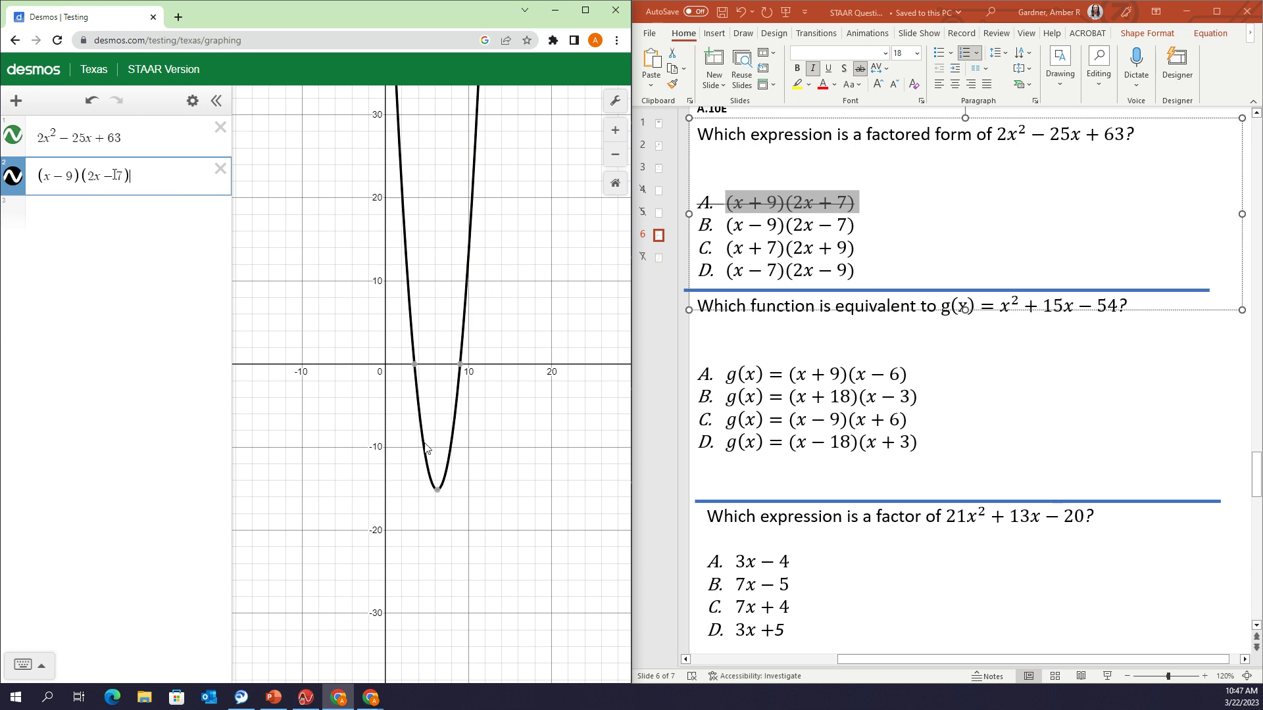
Toggle each curve's visibility to confirm (x−9)(2x−7) exactly overlaps the original parabola
click(12, 136)
click(12, 138)
click(13, 178)
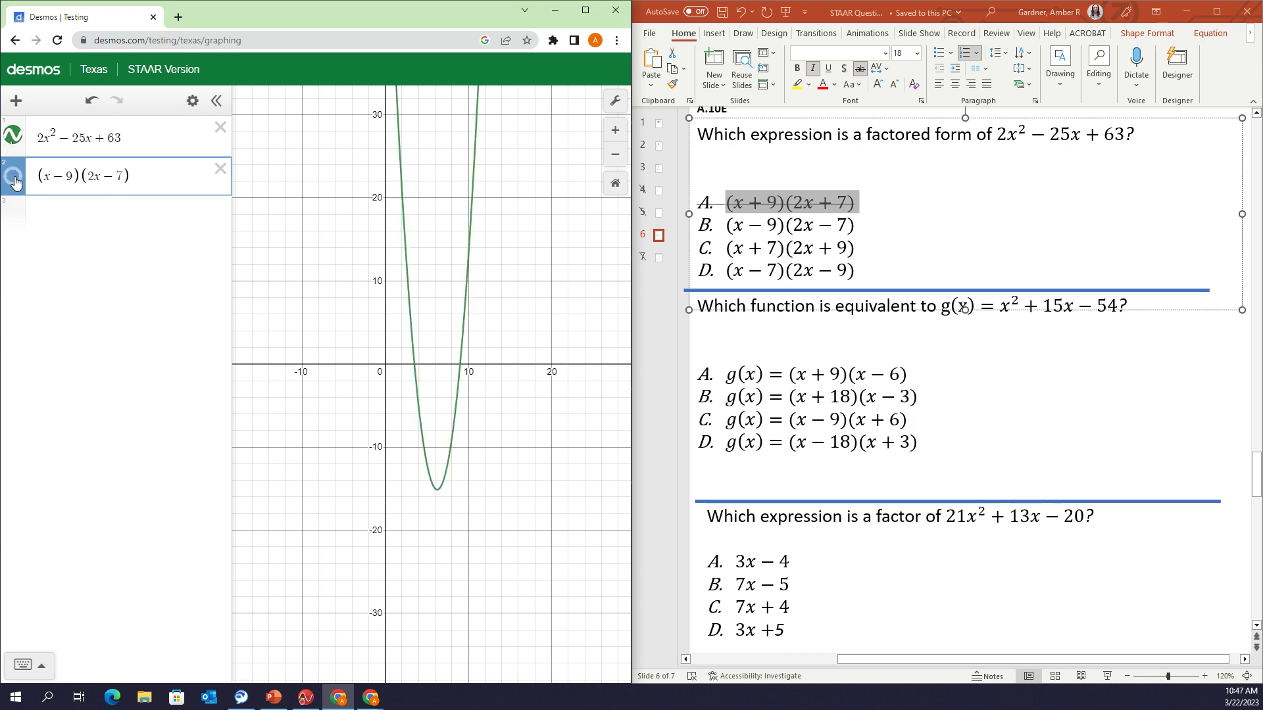
click(14, 177)
click(13, 178)
click(14, 178)
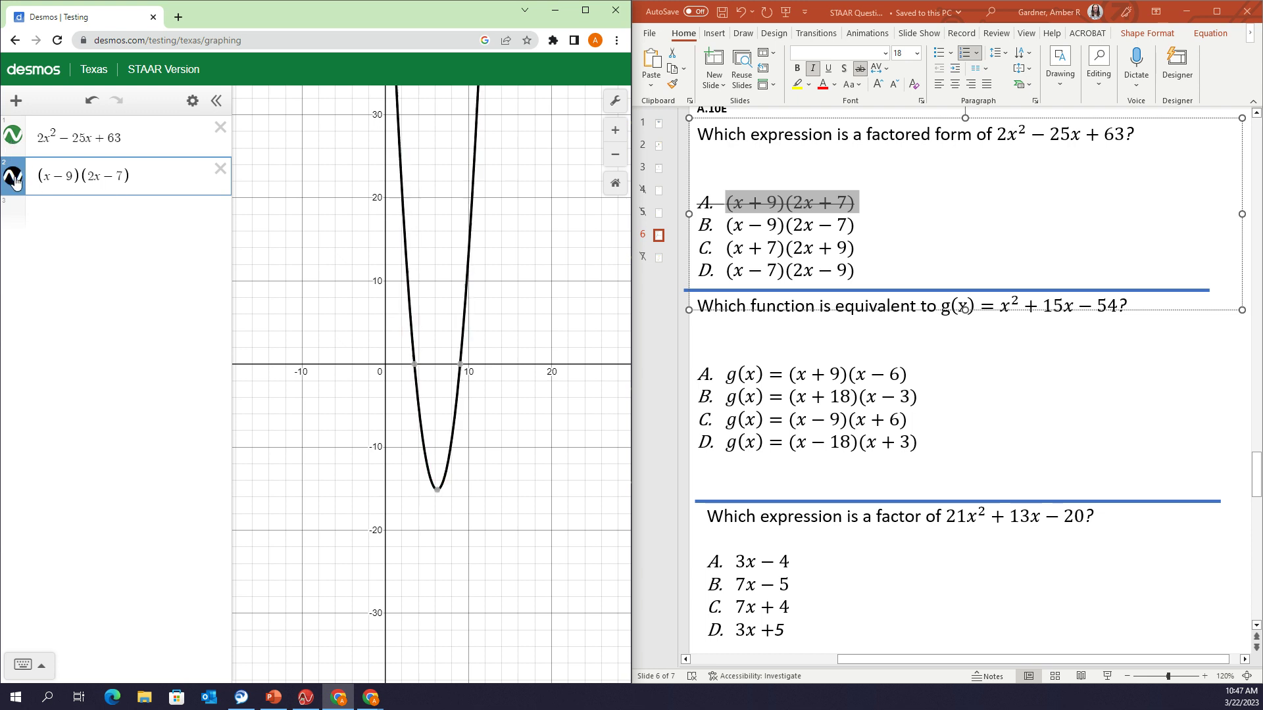
click(14, 177)
scroll(471, 355, up, 4)
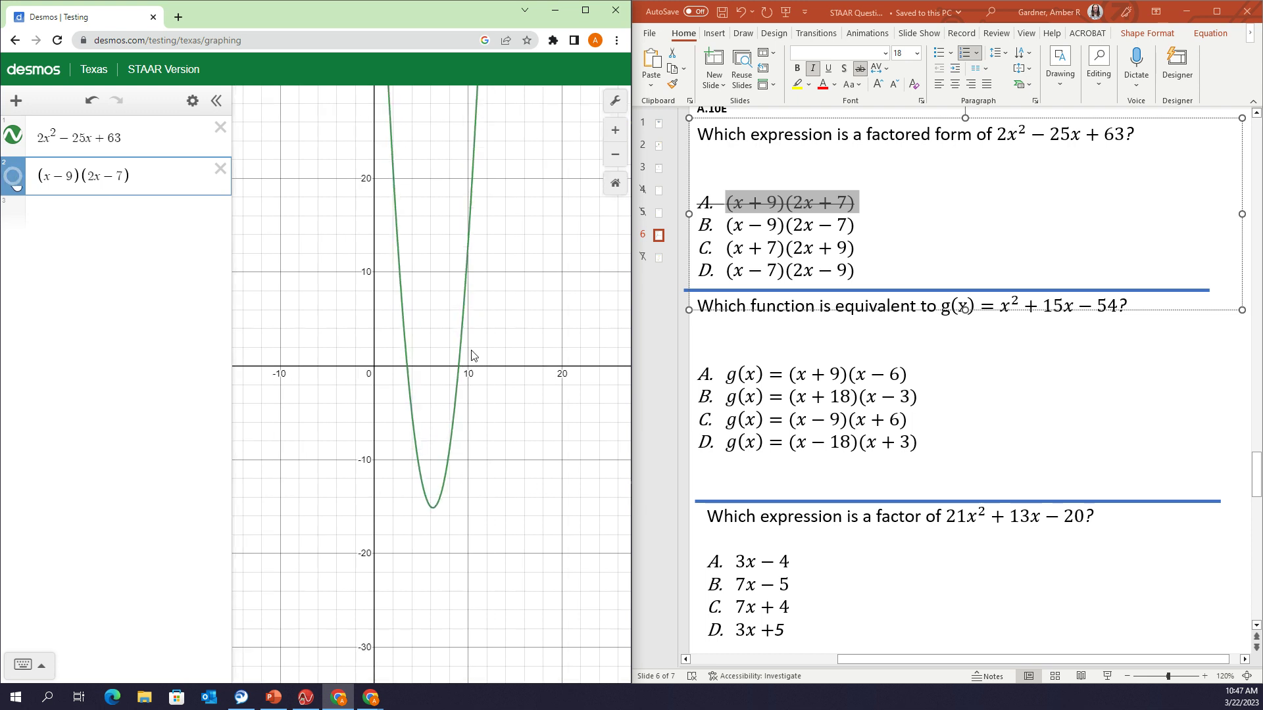
click(14, 178)
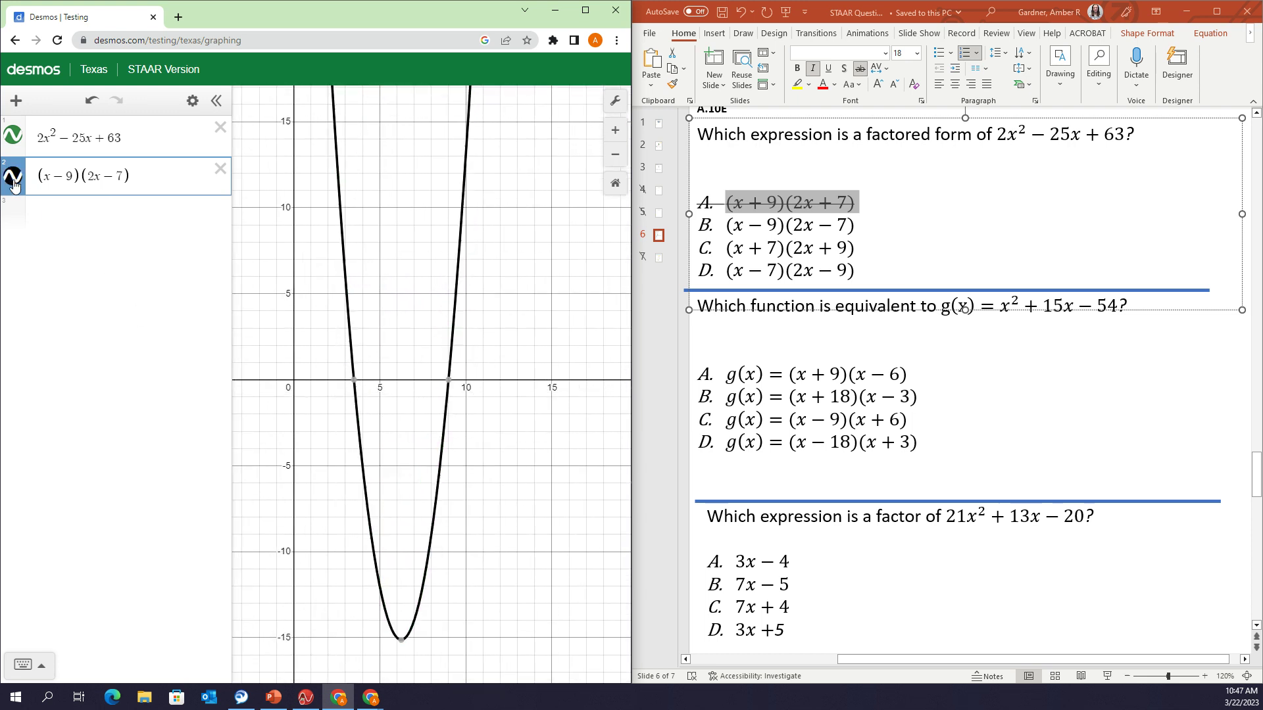
click(14, 178)
click(14, 184)
Highlight choice B, (x−9)(2x−7), in yellow on the slide
click(821, 225)
drag(856, 225, 714, 230)
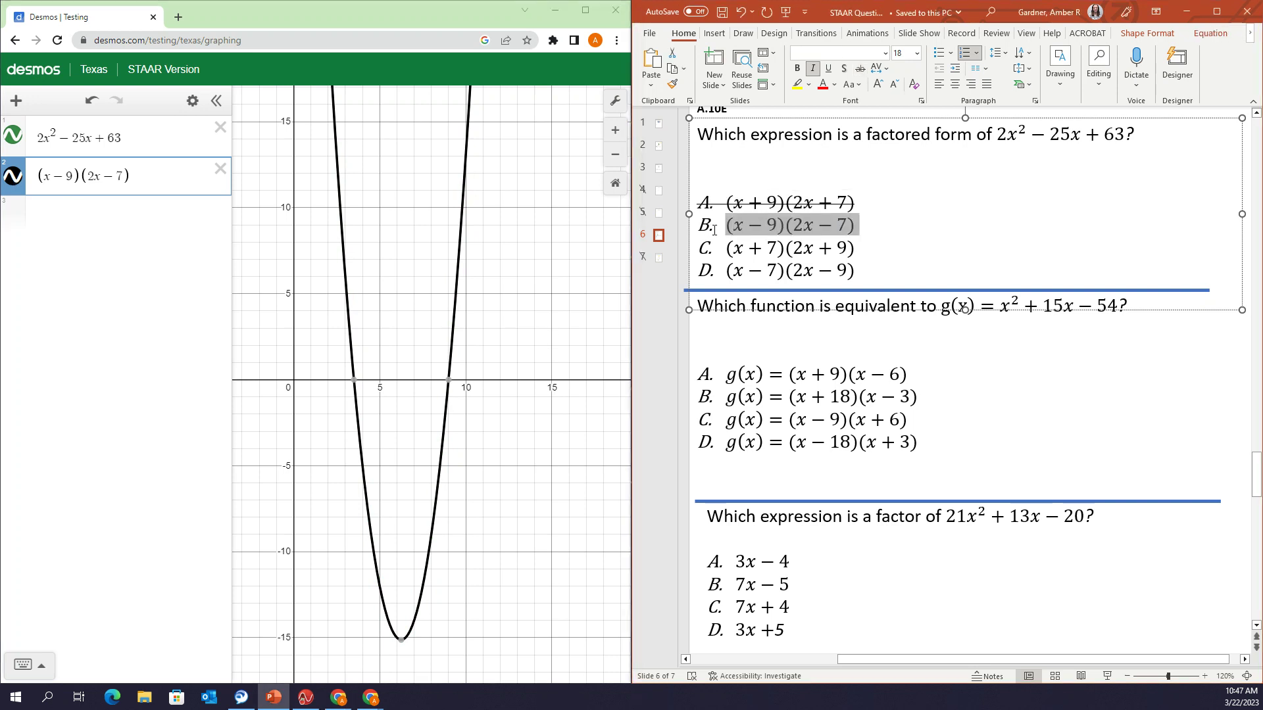
click(798, 84)
click(787, 227)
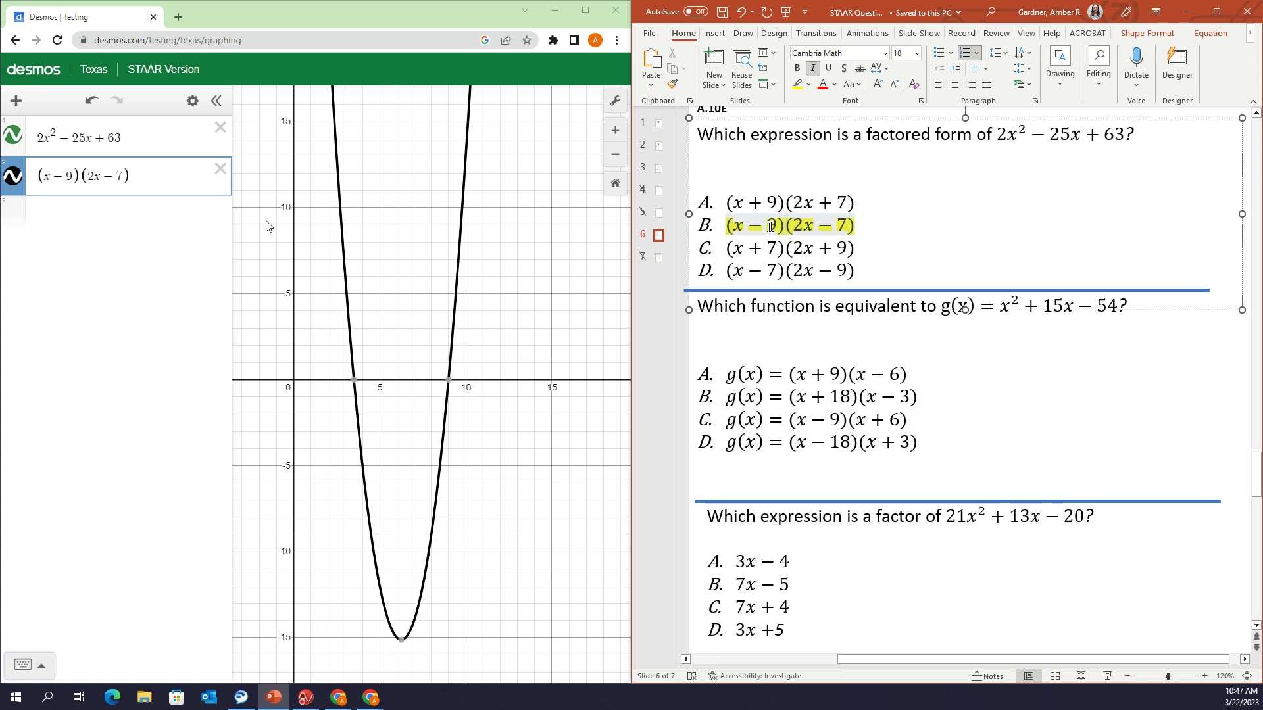
Delete the (2x−7) factor to graph x − 9 alone and show its intercept (9, 0)
double_click(101, 176)
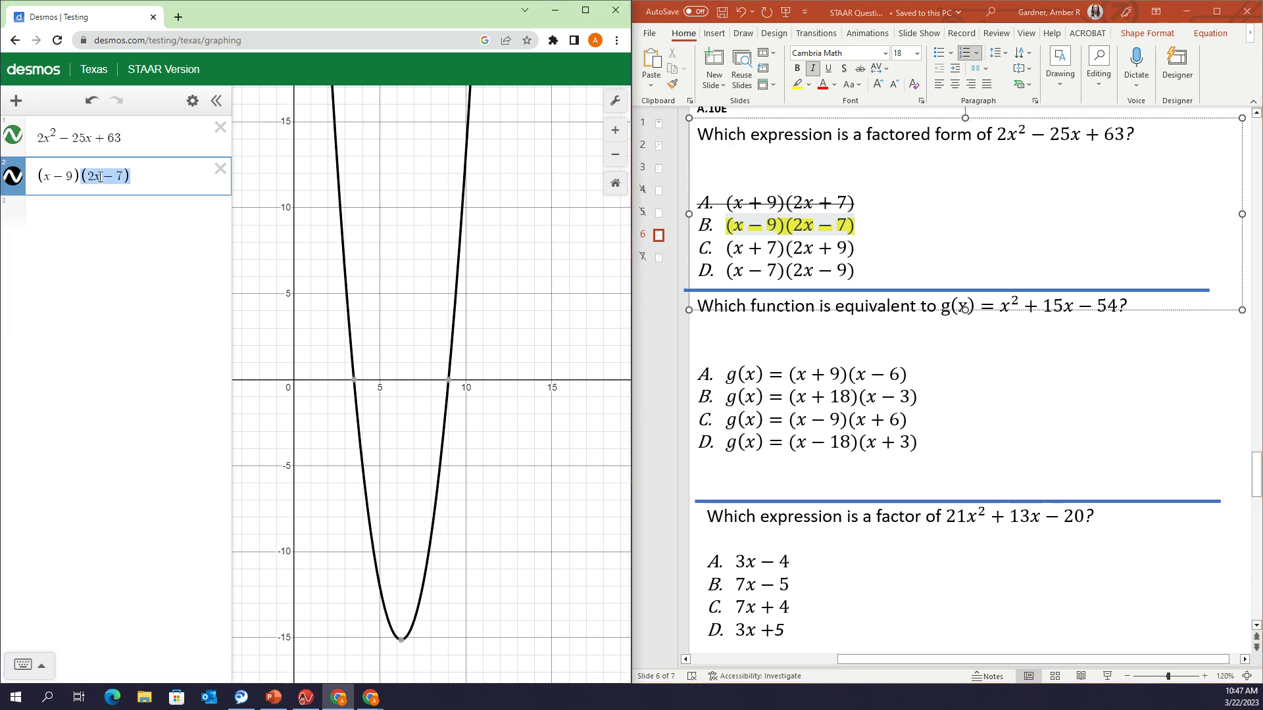
key(BackSpace)
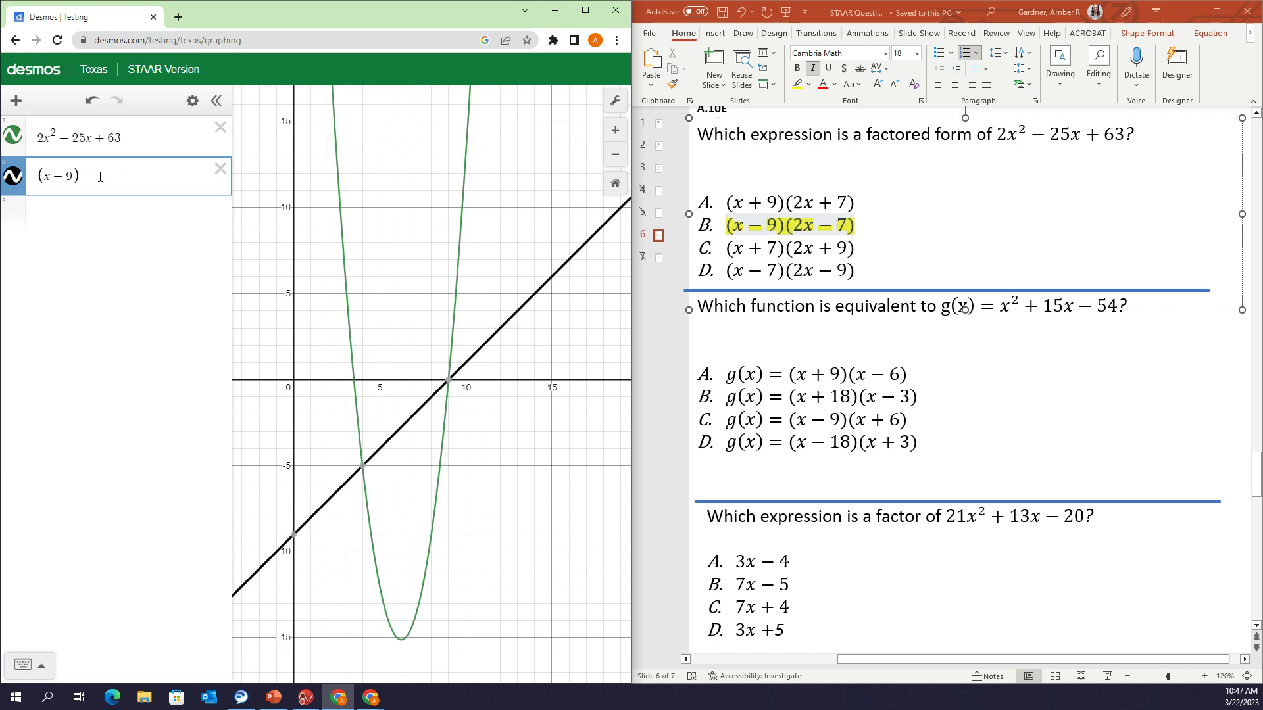
click(448, 381)
Change the line to 2x − 7, confirm its intercept (3.5, 0), then go to the second question
drag(75, 175, 42, 179)
text(2x-7)
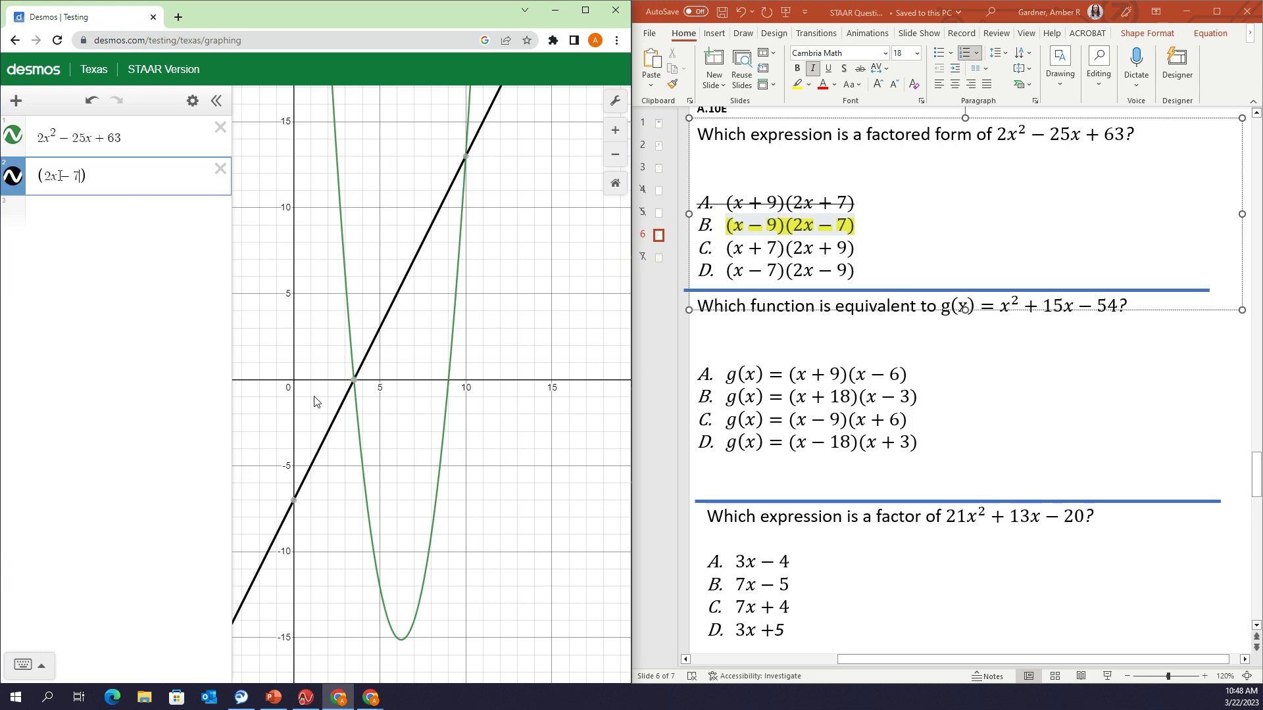
click(354, 382)
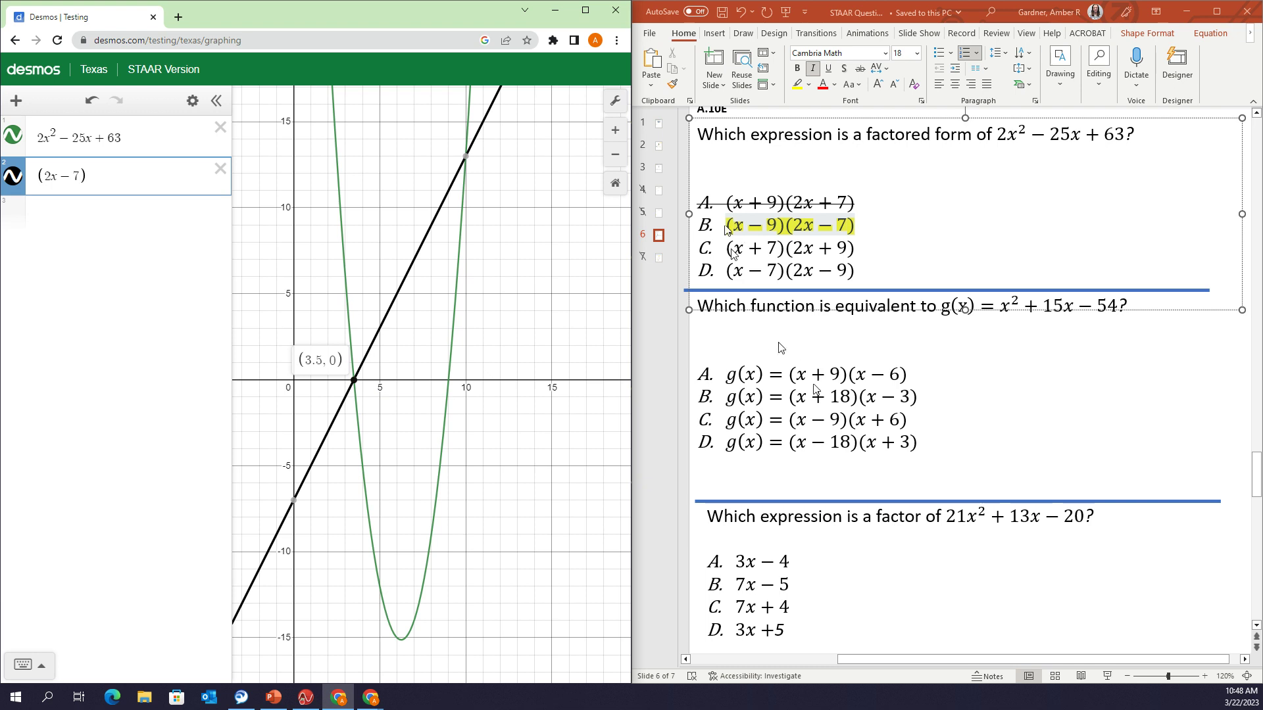
click(803, 363)
click(812, 306)
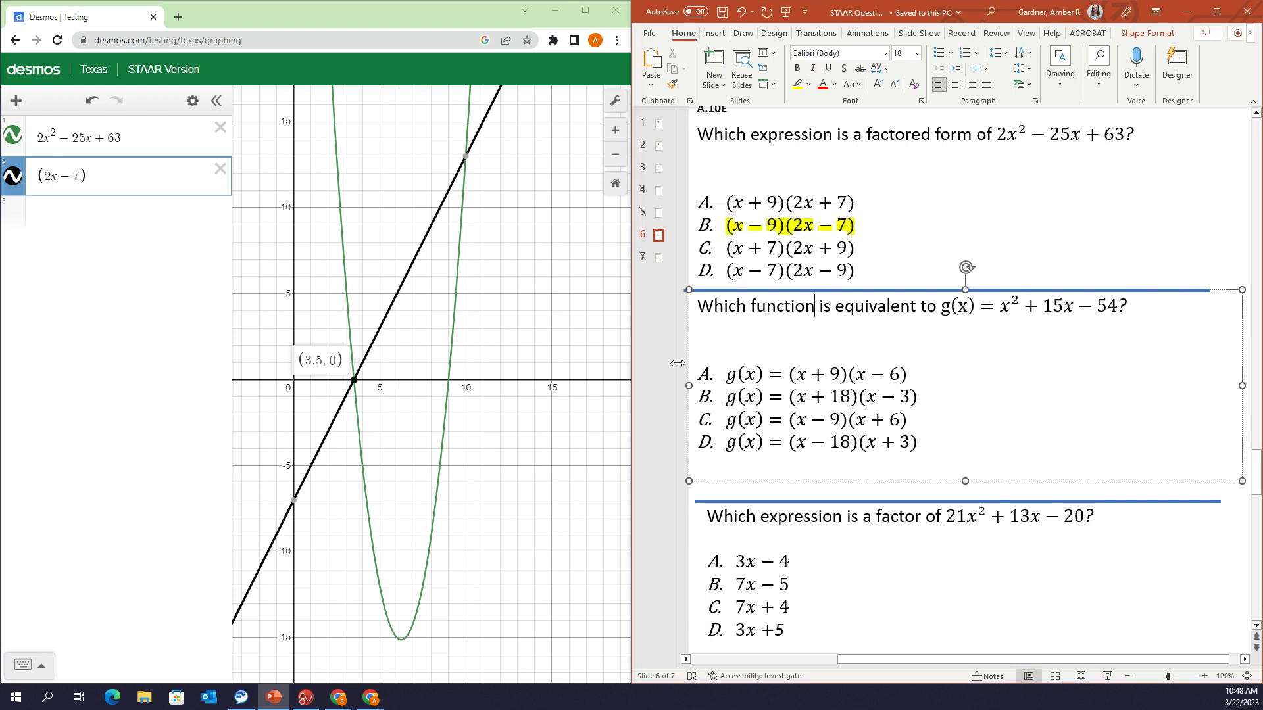
Delete both Desmos expressions and mark g(x) in the slide's second question
click(220, 168)
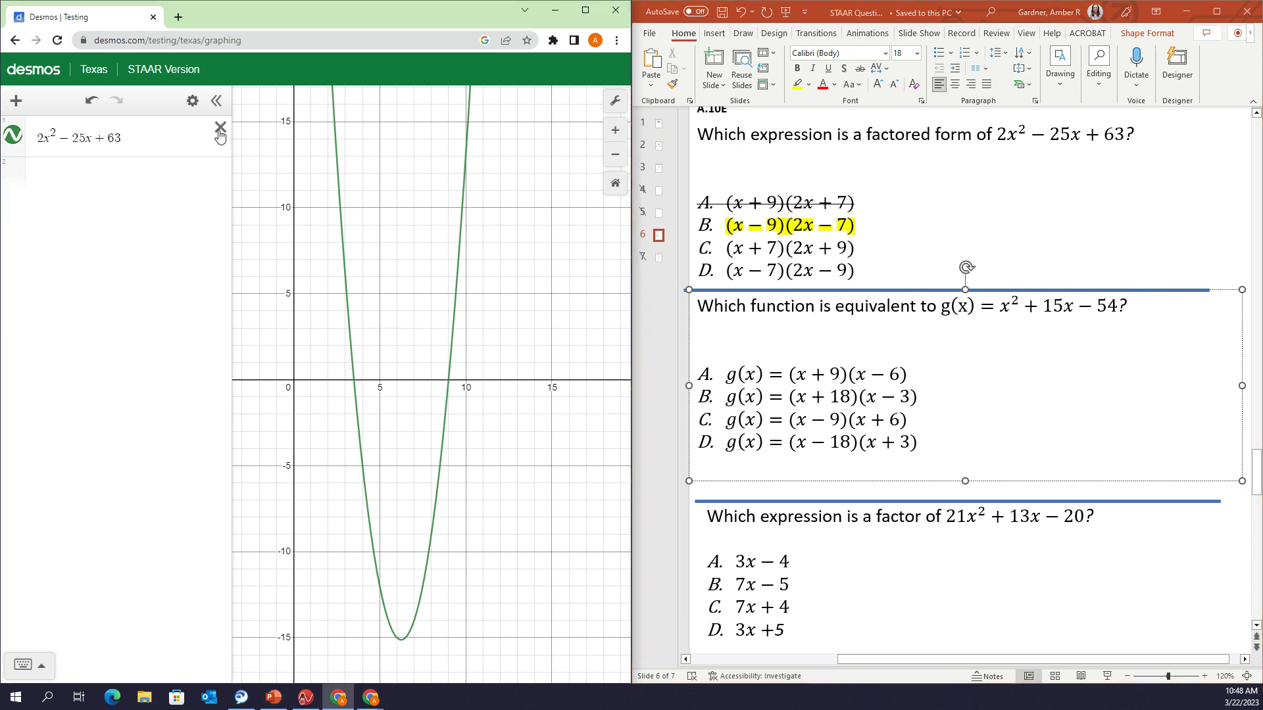
click(220, 127)
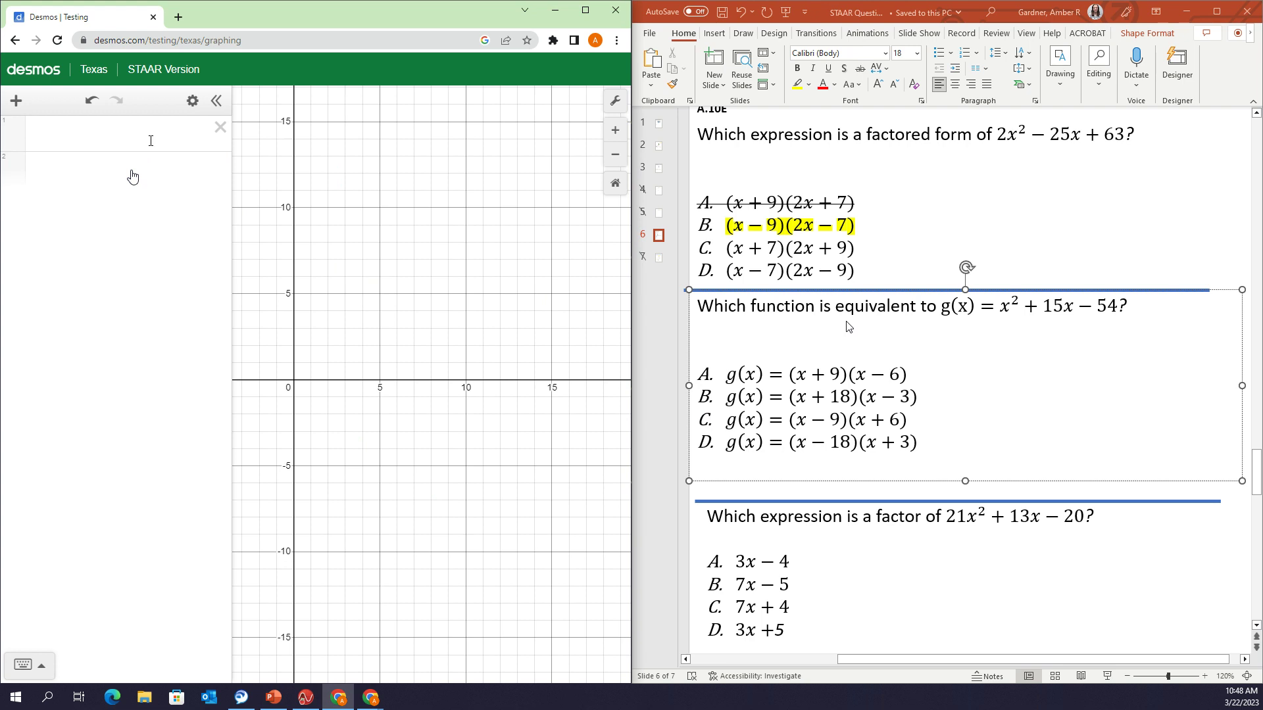
click(973, 311)
drag(941, 306, 971, 307)
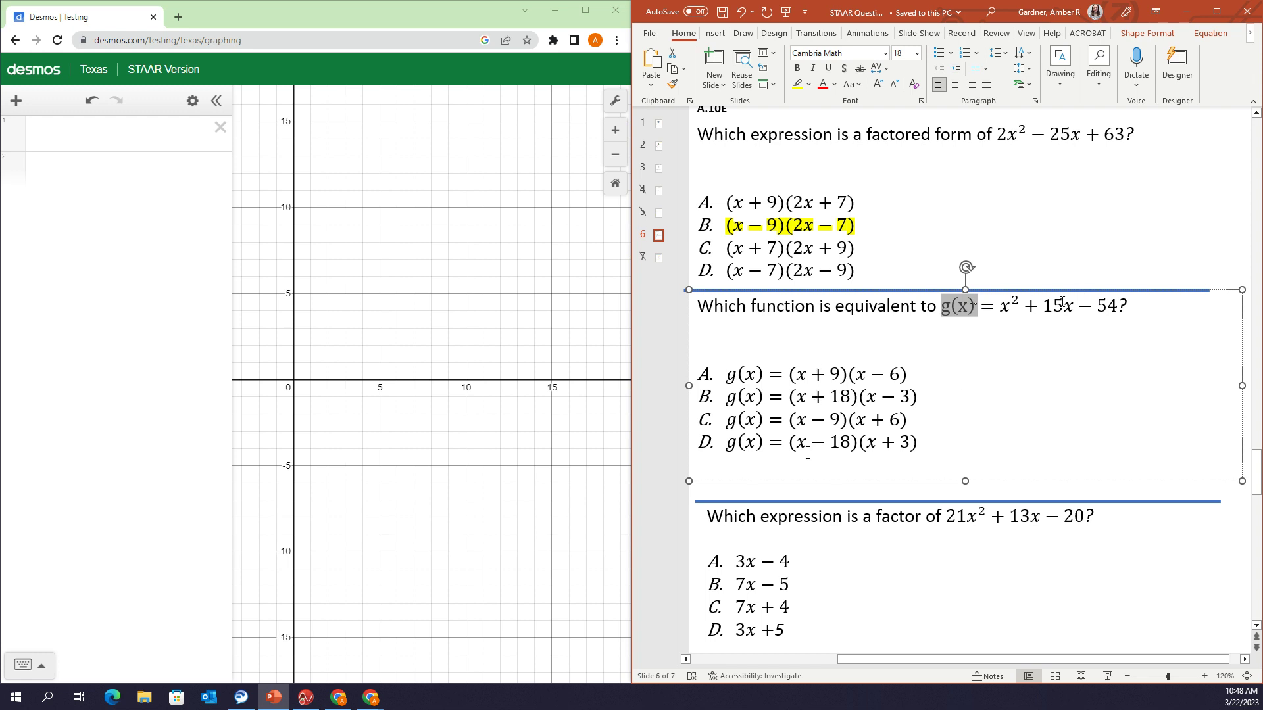
Graph x² + 15x − 54 and zoom out to show the whole parabola dipping to about −110
click(158, 128)
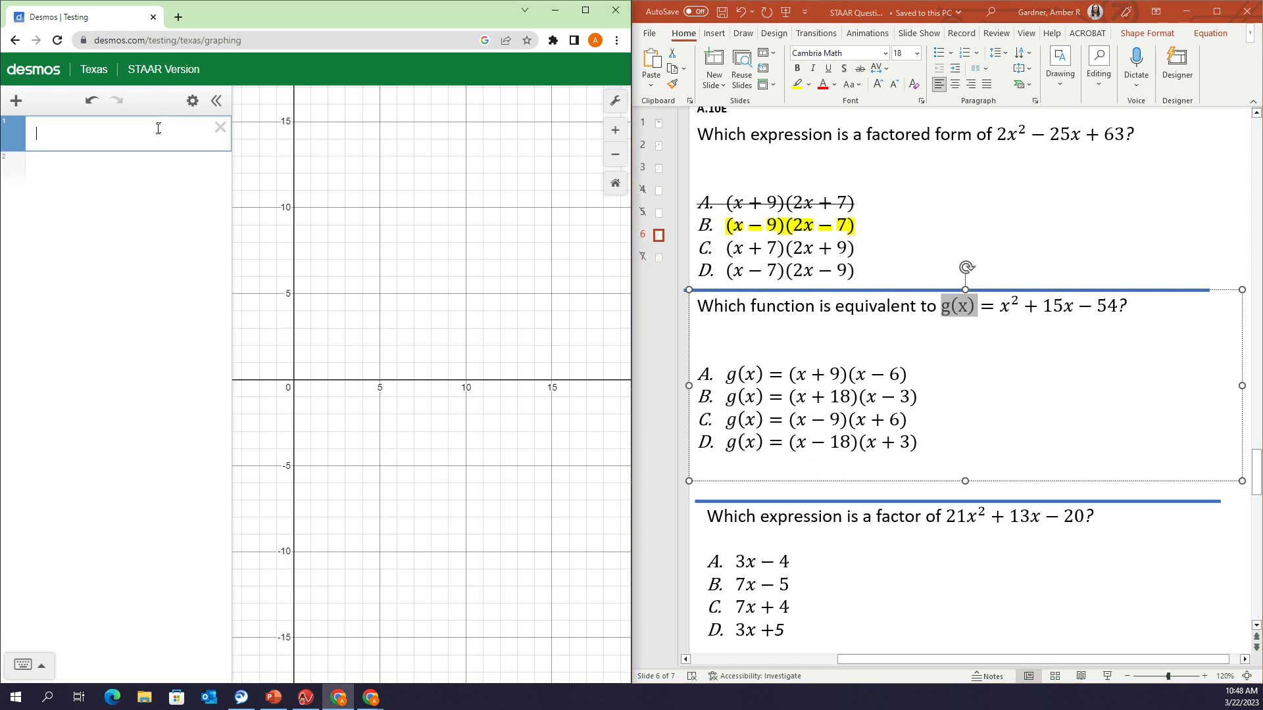
text(x)
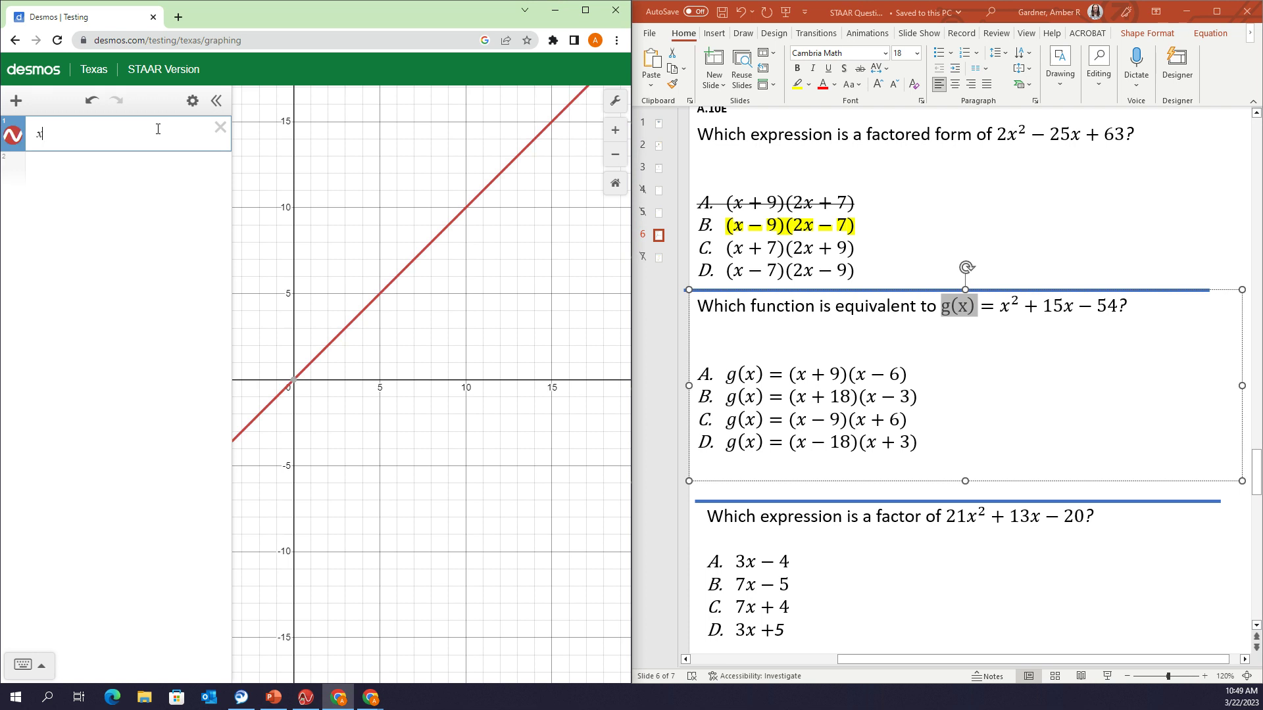
text(^2)
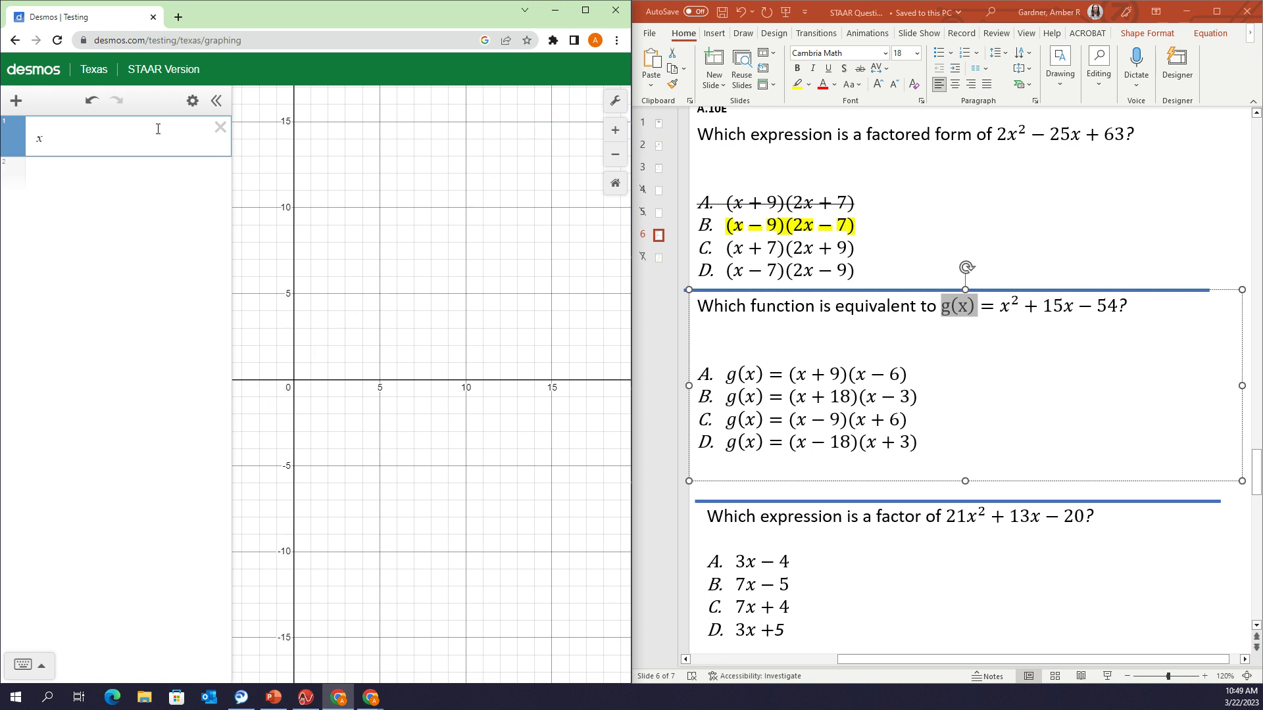
text(+15x)
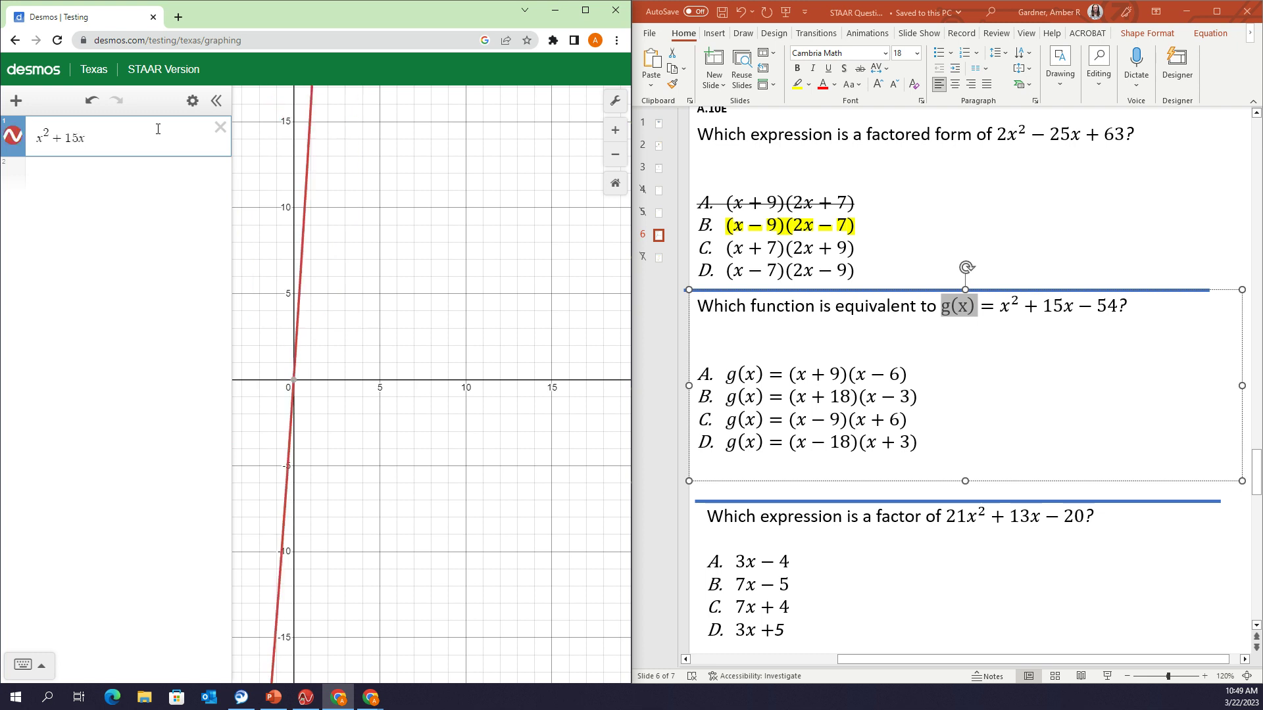
text(-)
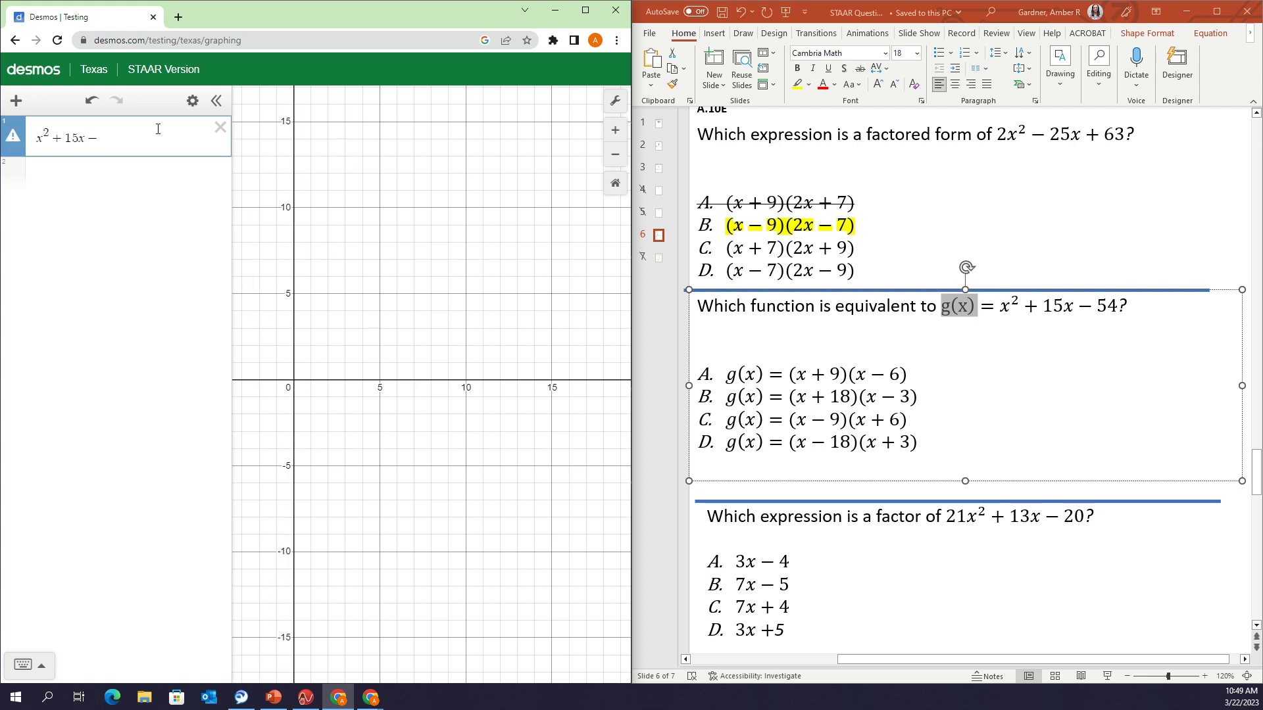
text(54)
scroll(386, 444, down, 2)
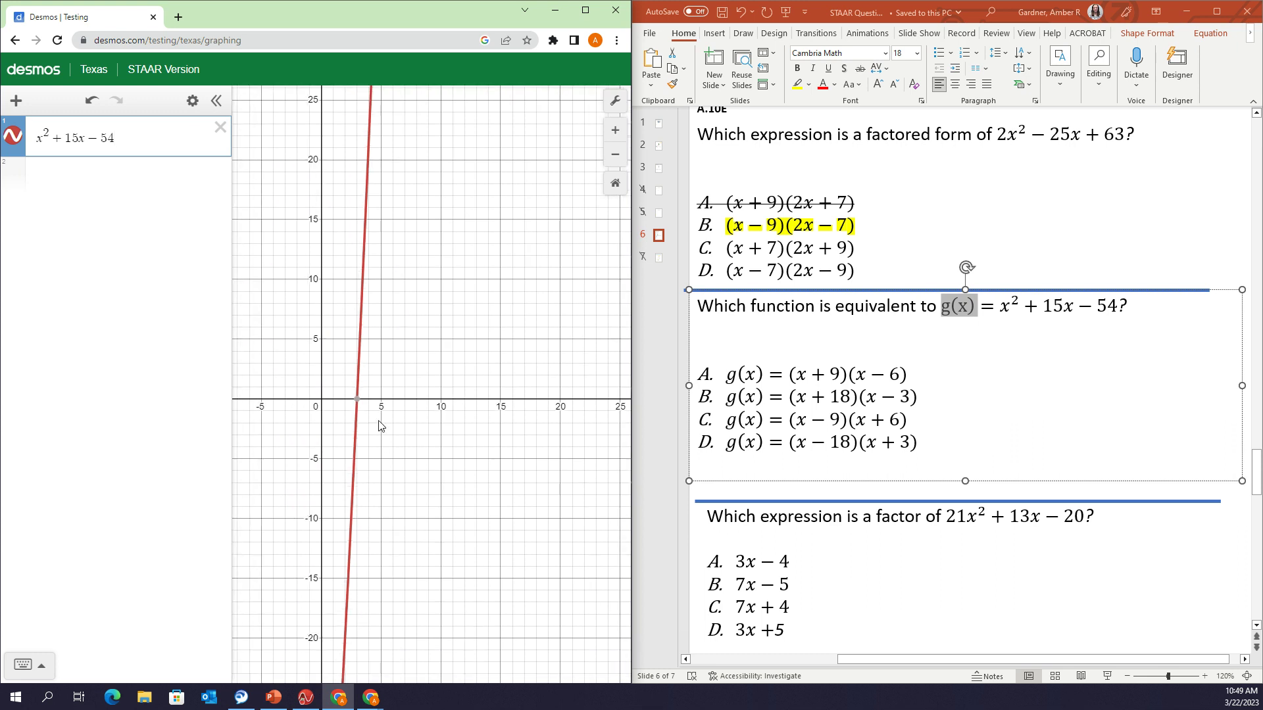
scroll(376, 368, down, 5)
drag(375, 338, 441, 309)
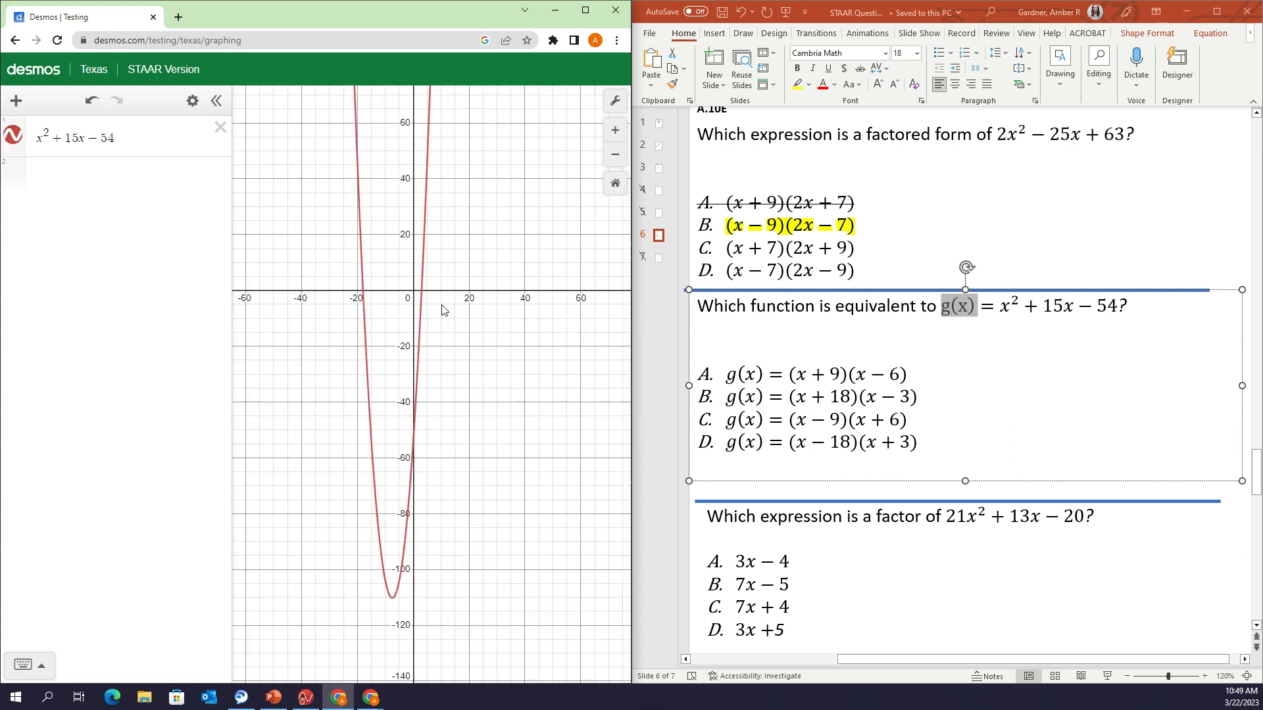
scroll(442, 310, down, 2)
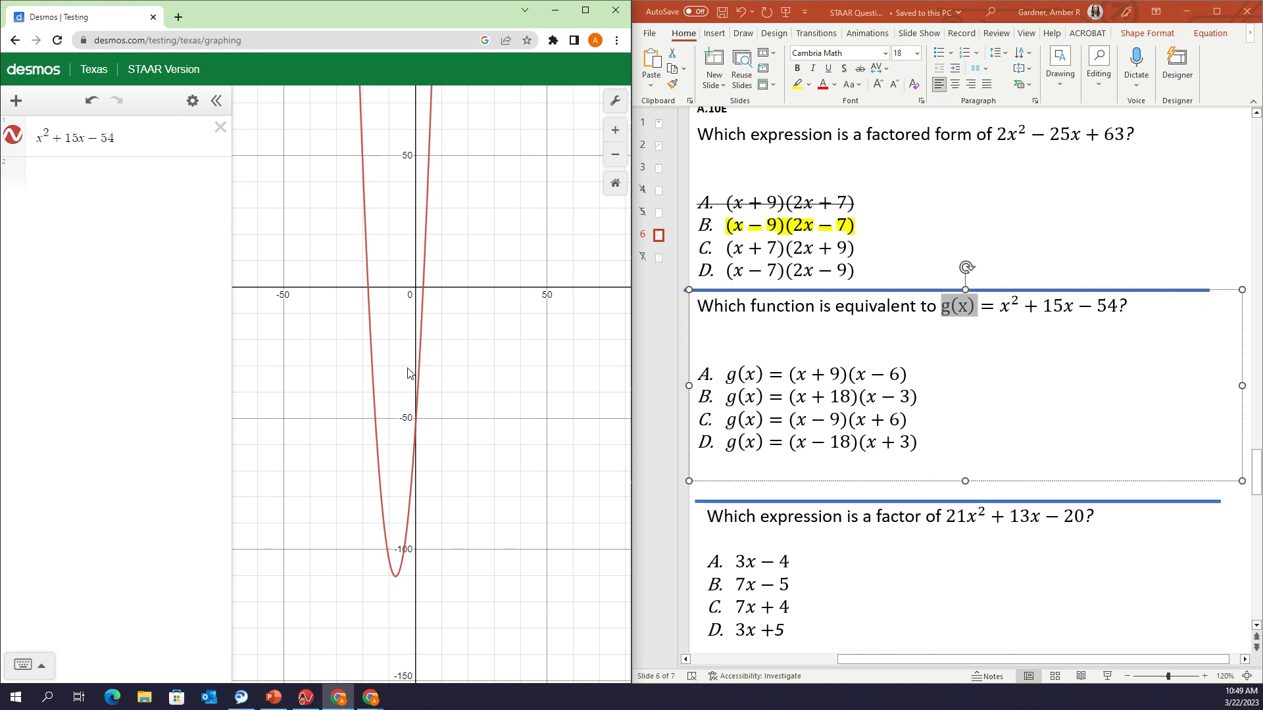
Test choice A, (x+9)(x−6), against the parabola, then delete it
click(85, 175)
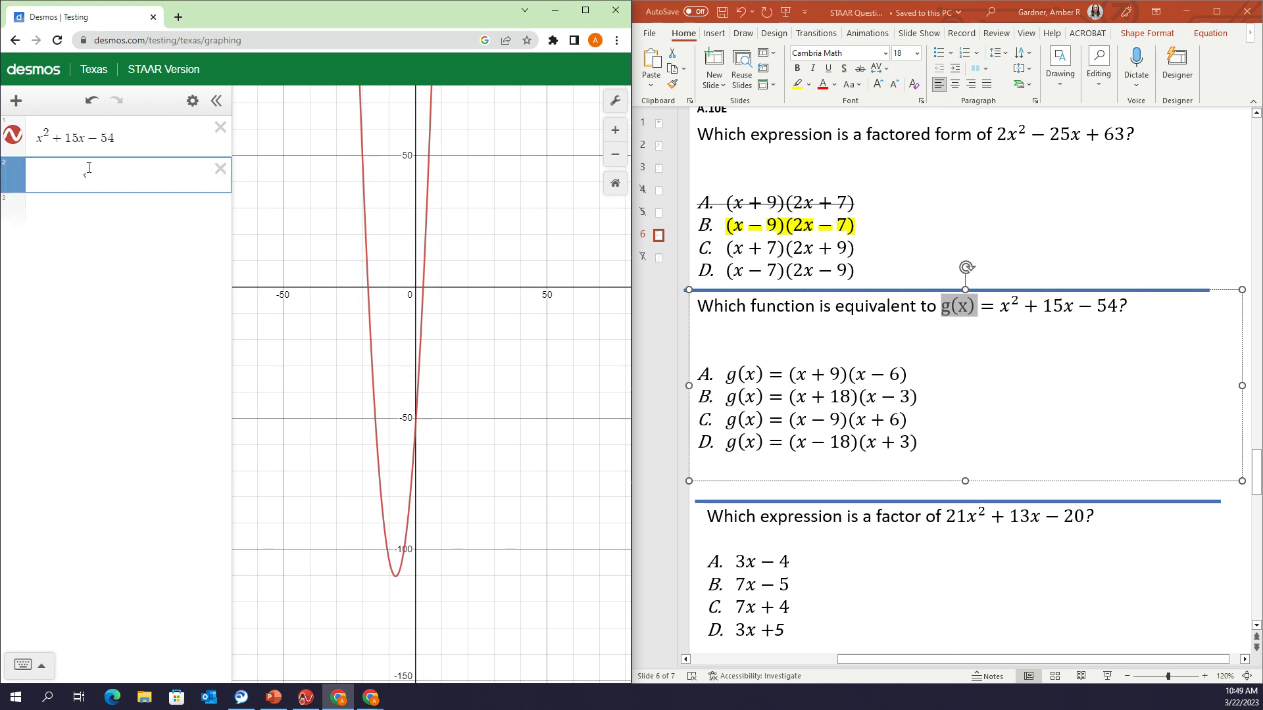
text((x+9)
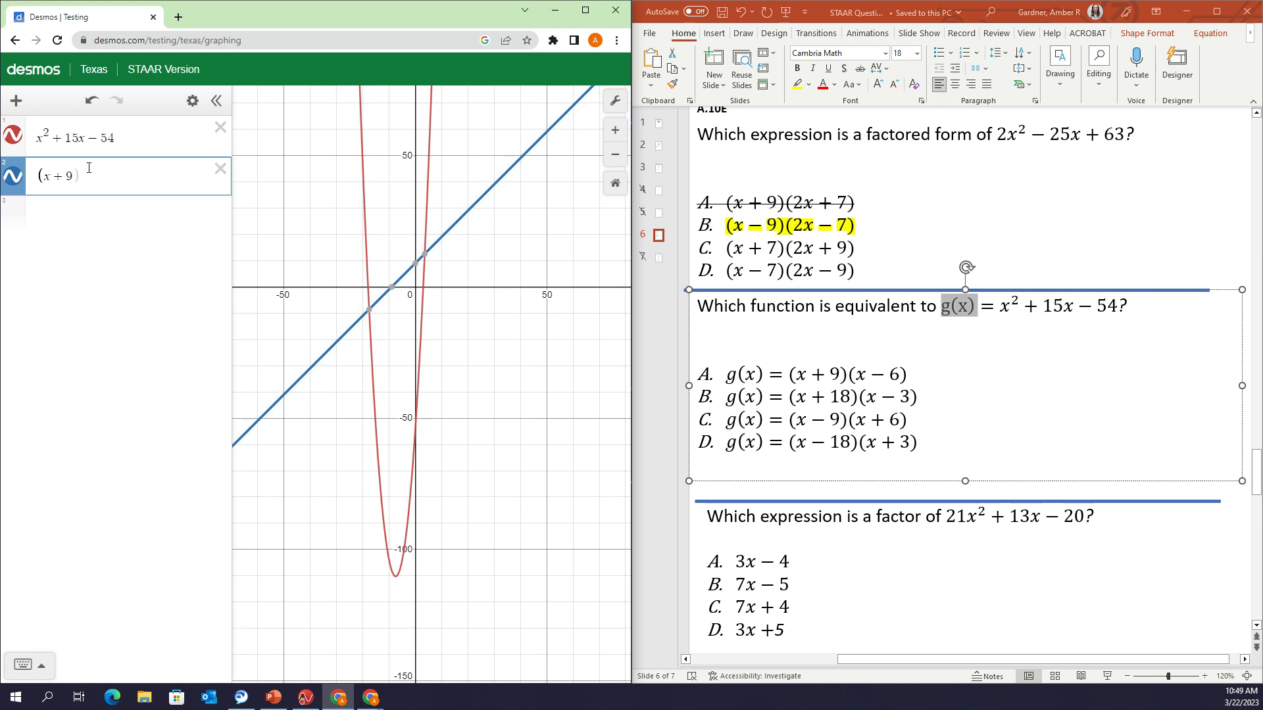
text())
mouse_move(386, 294)
text((x-6)
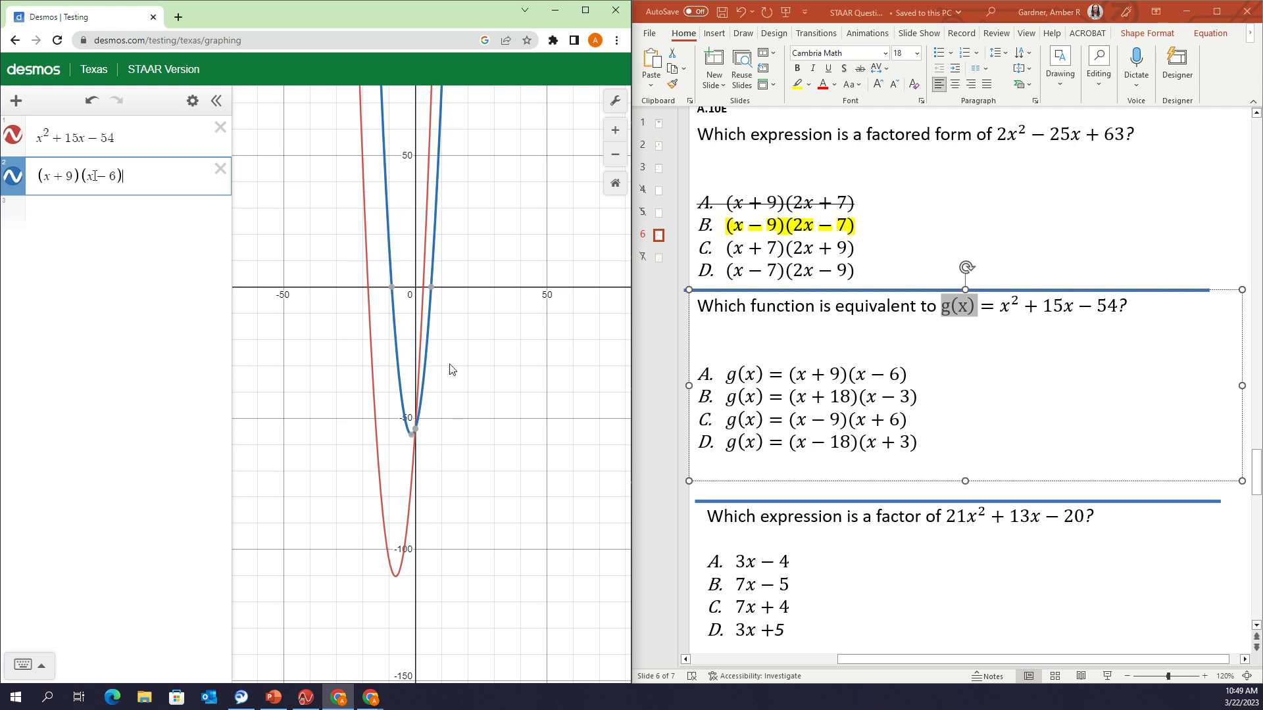
click(221, 169)
click(161, 170)
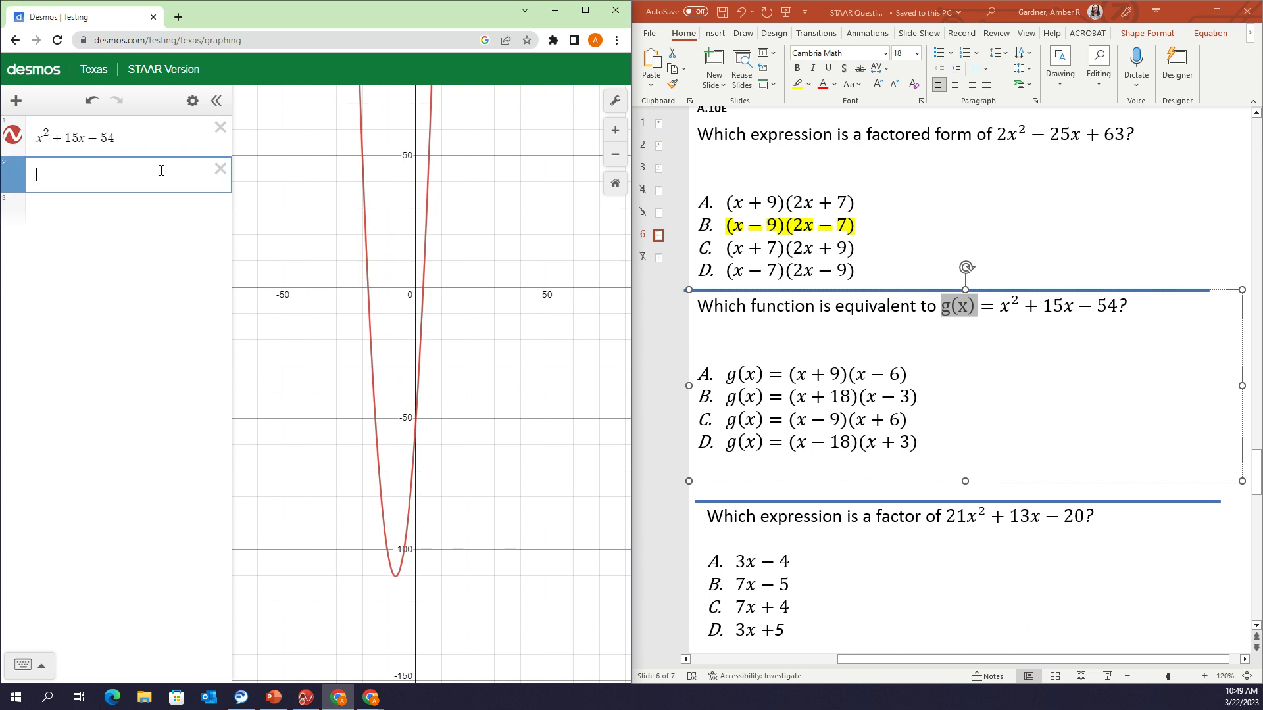
Strike through answer choice A on the slide as incorrect
click(877, 375)
triple_click(913, 372)
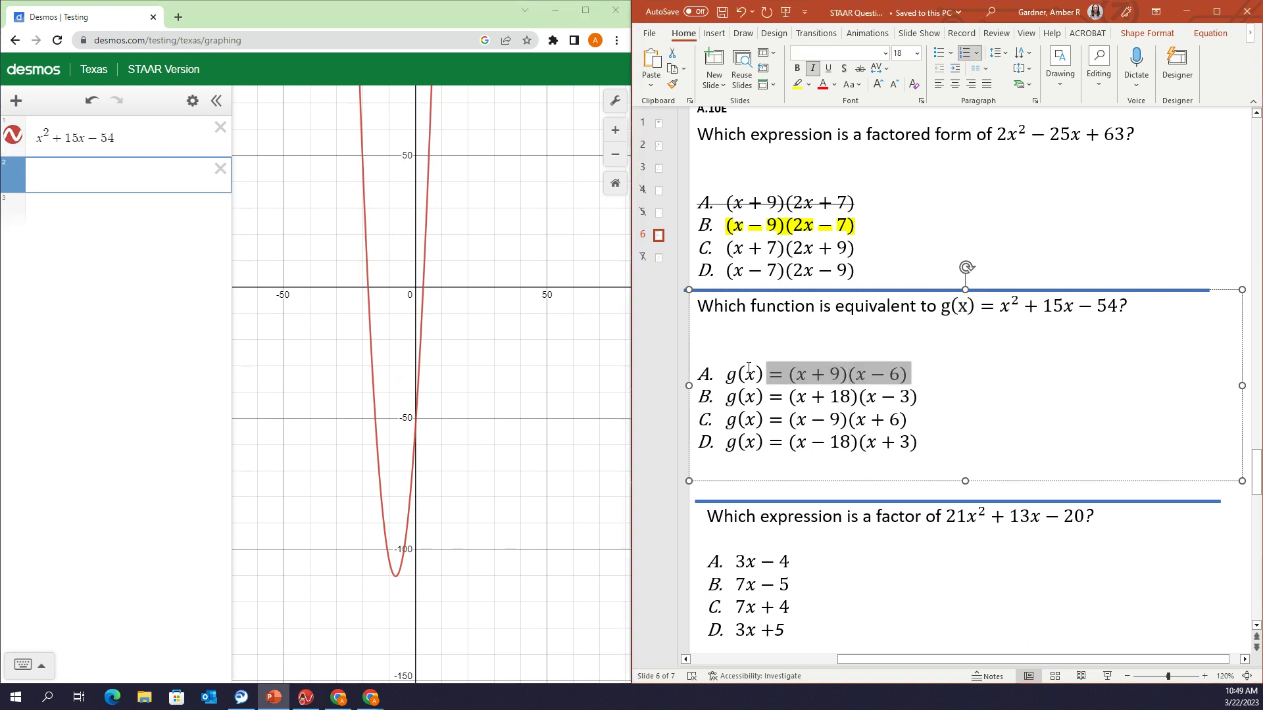
click(859, 69)
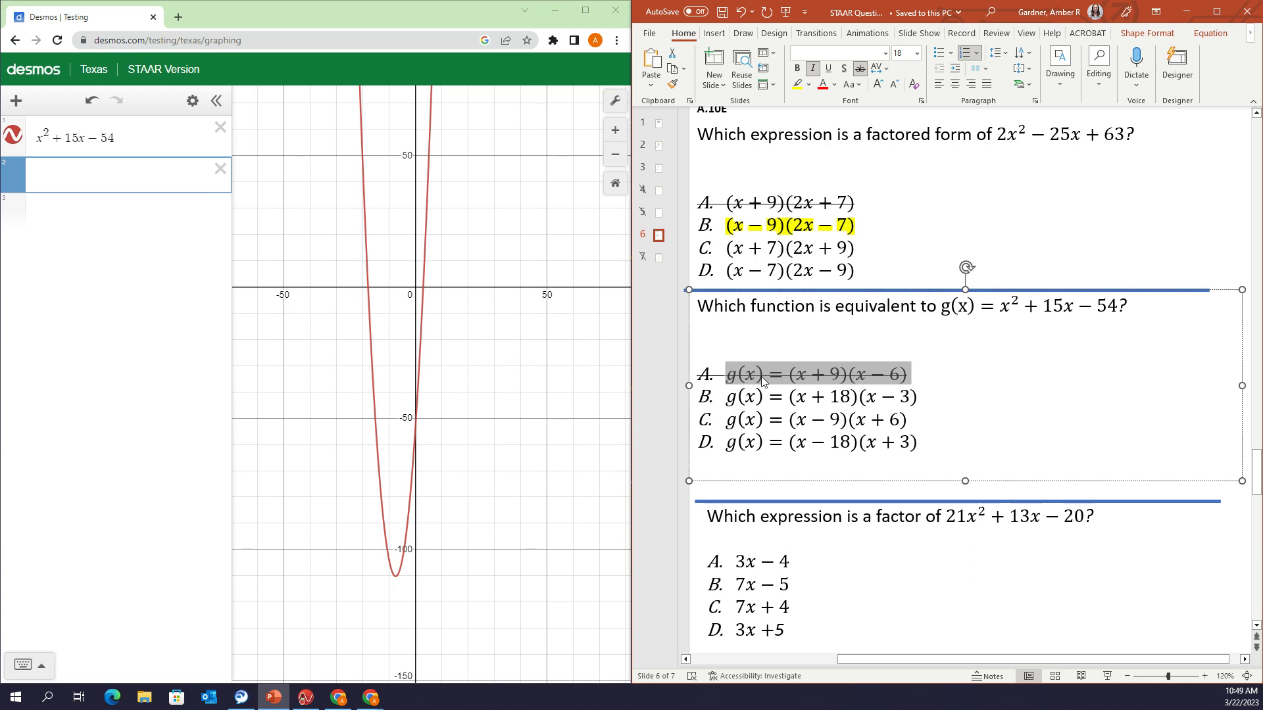
click(144, 181)
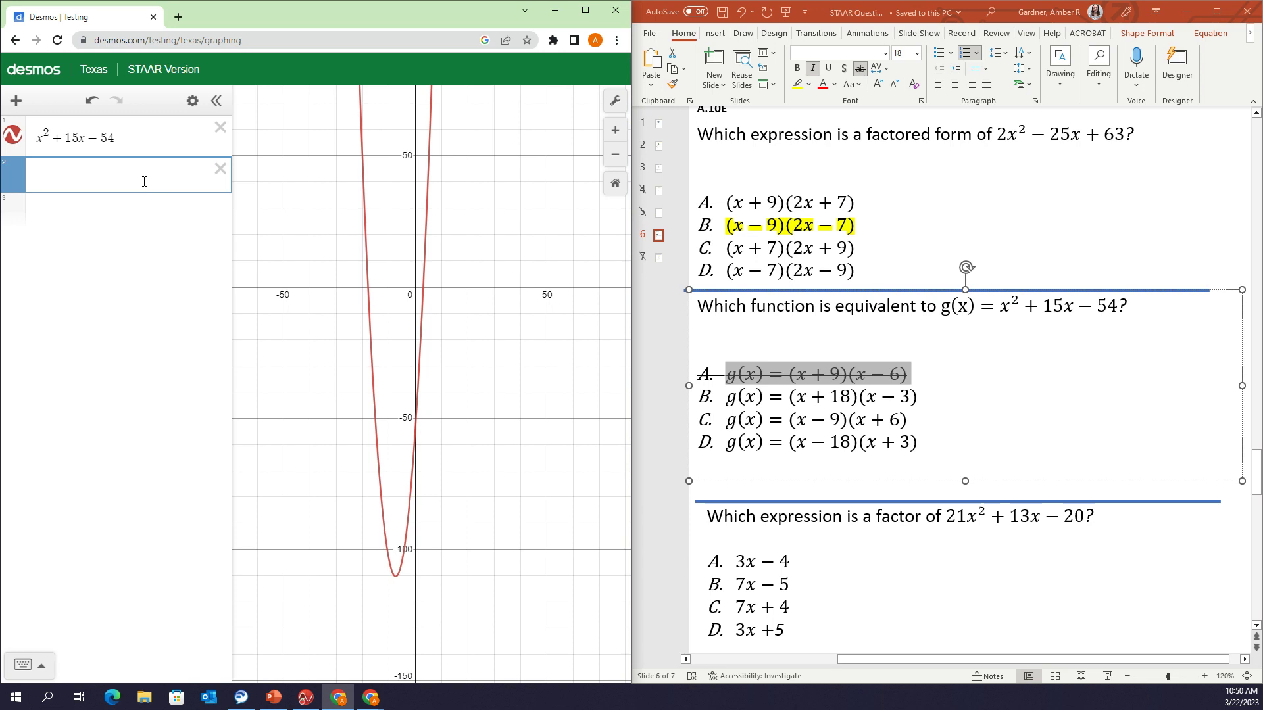
Graph x + 18 and show its x-intercept at (−18, 0), shared with the parabola
text((x+18)
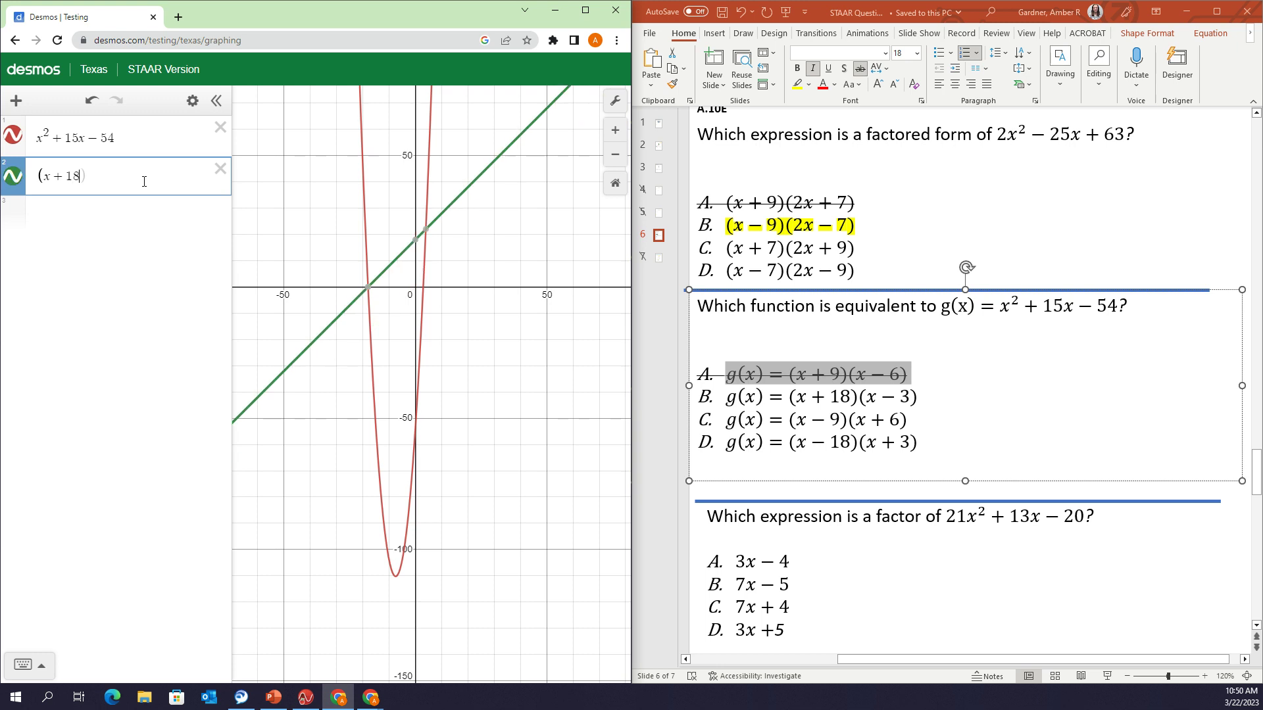
text()()
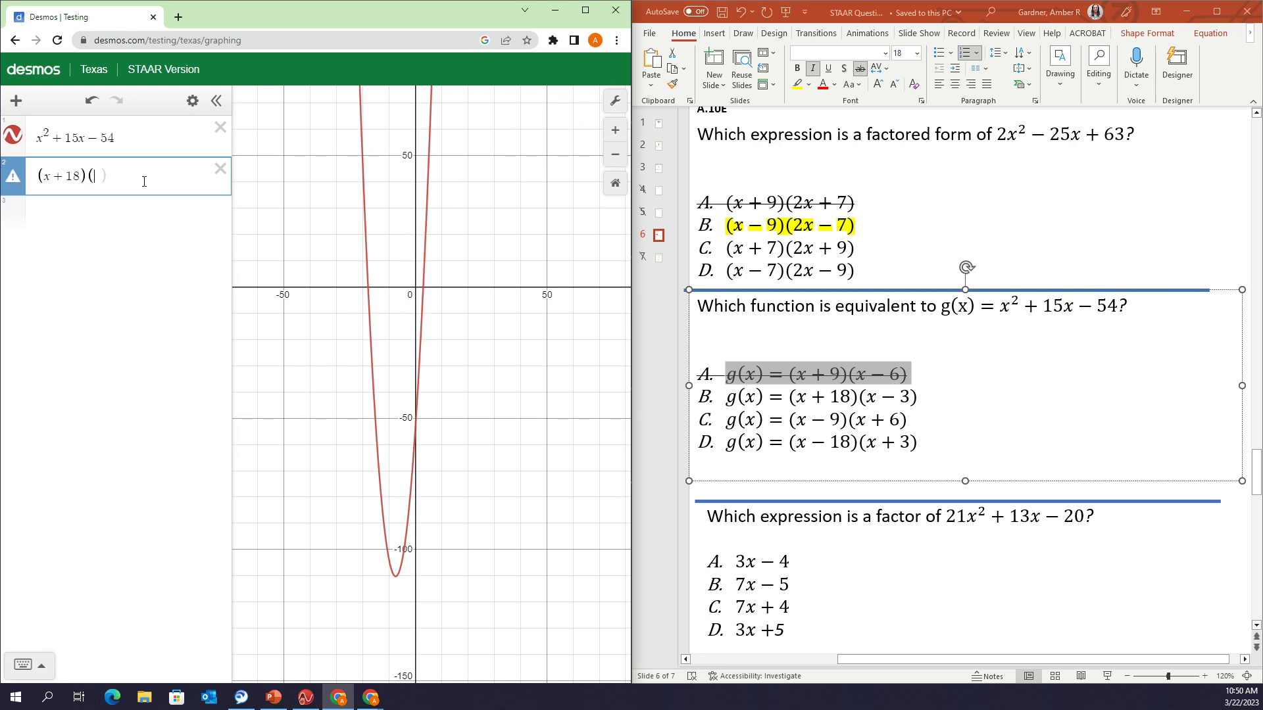
key(BackSpace)
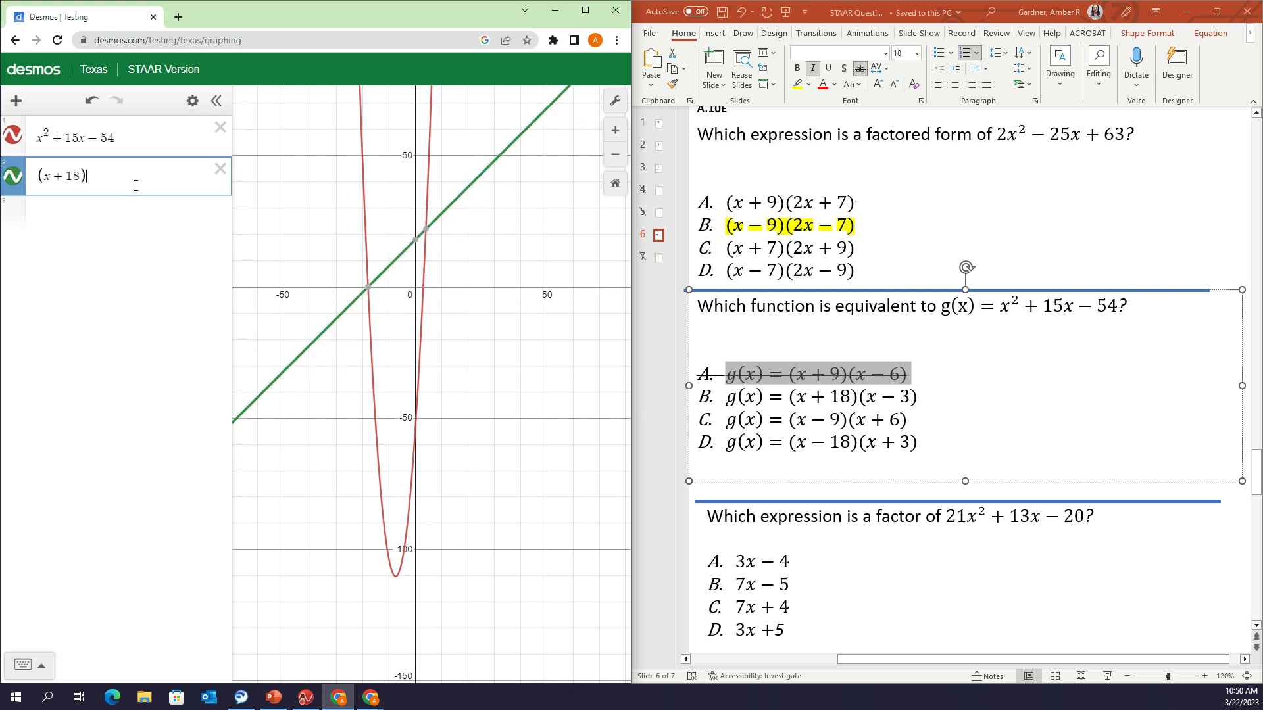
click(368, 289)
Extend it to choice B, (x+18)(x−3), and toggle its curve to compare with the parabola
click(148, 181)
text((x-3)
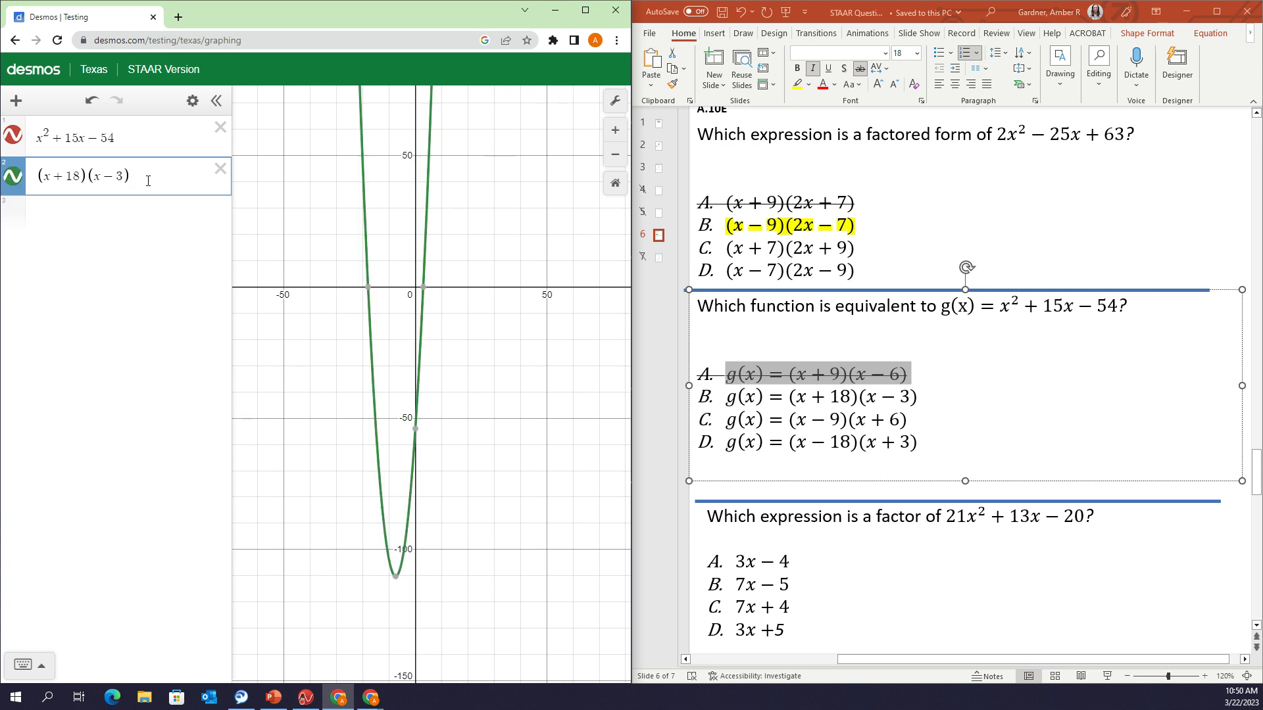
click(11, 178)
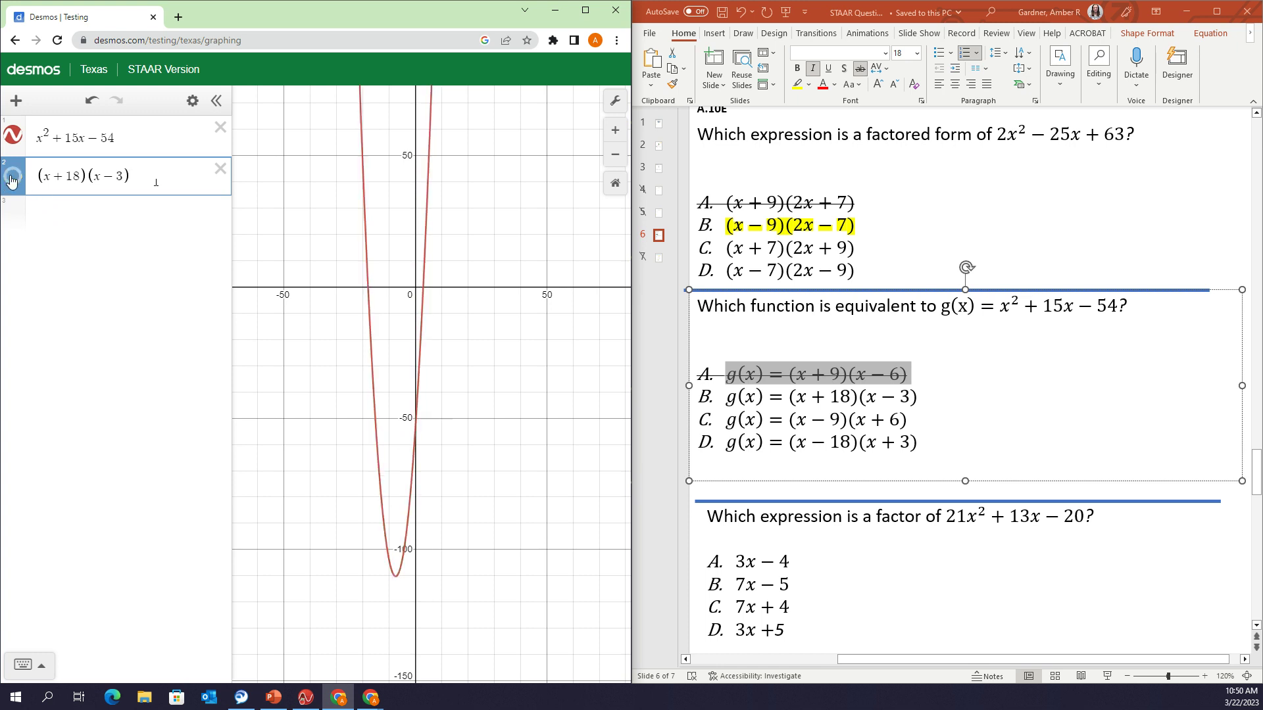
click(11, 177)
click(11, 177)
click(11, 177)
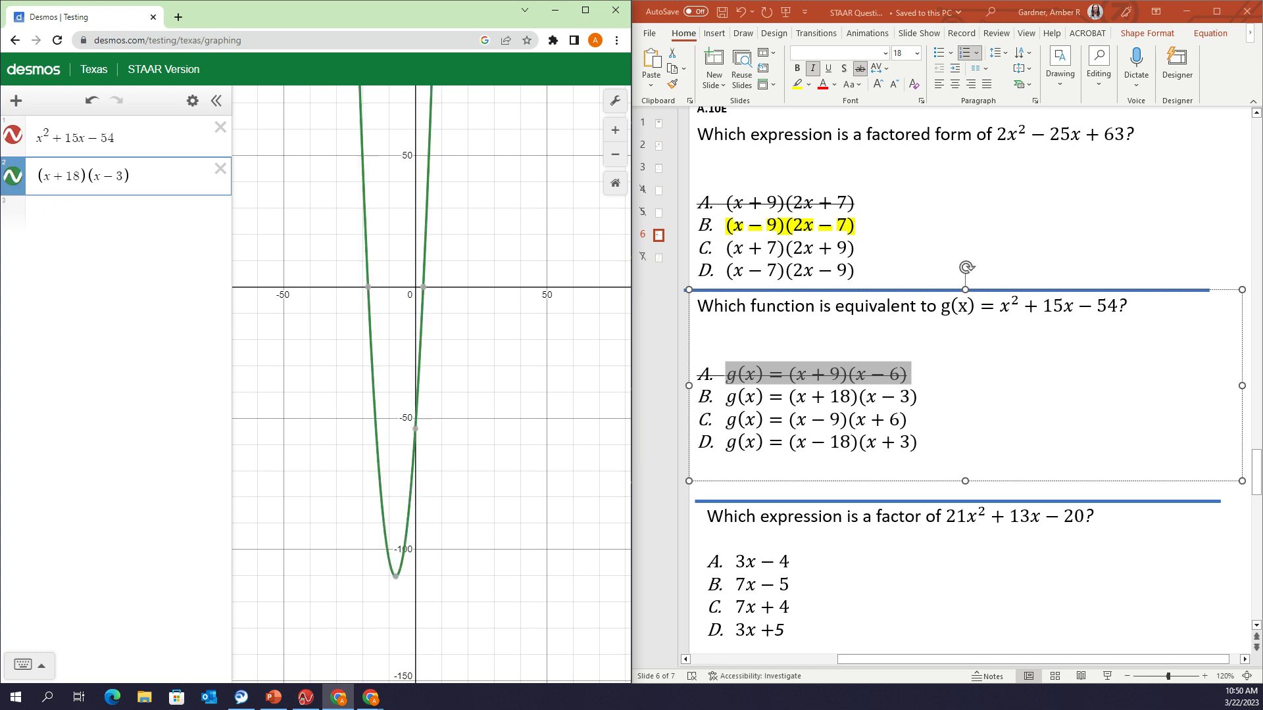
Reduce it to the single factor x − 3 and pin the shared intercept (3, 0)
drag(122, 174, 102, 179)
key(BackSpace)
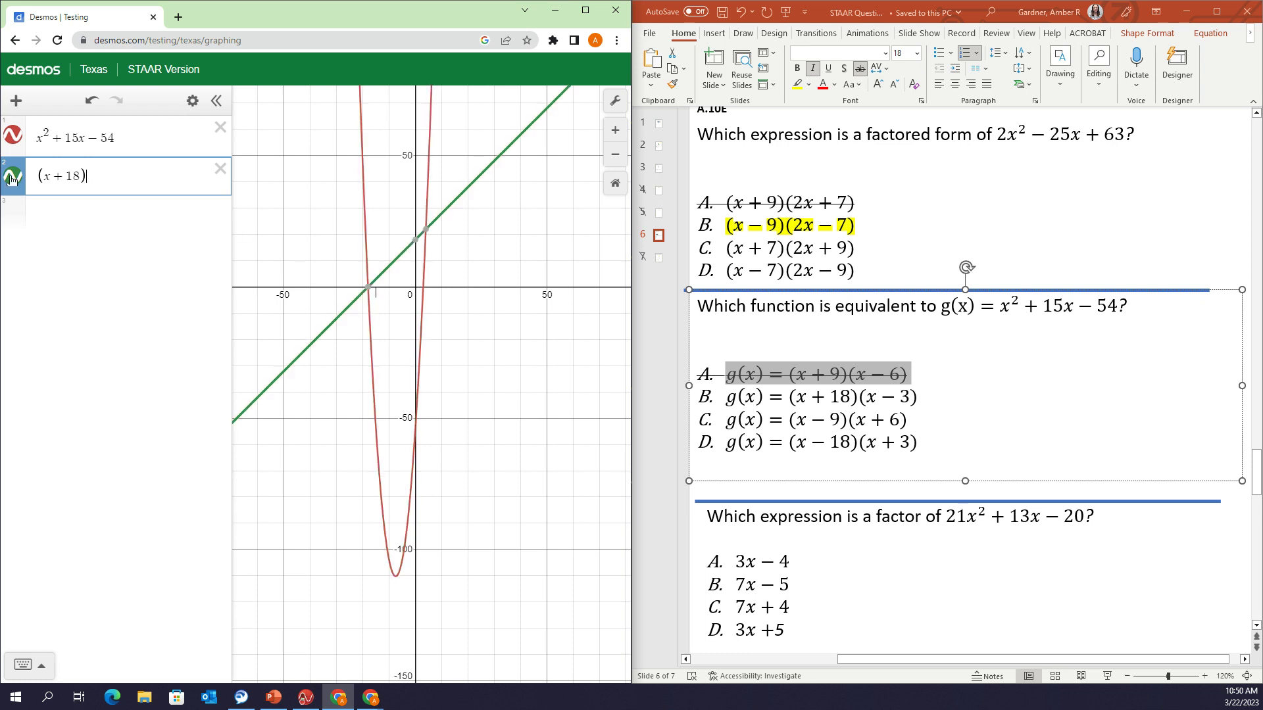
click(368, 288)
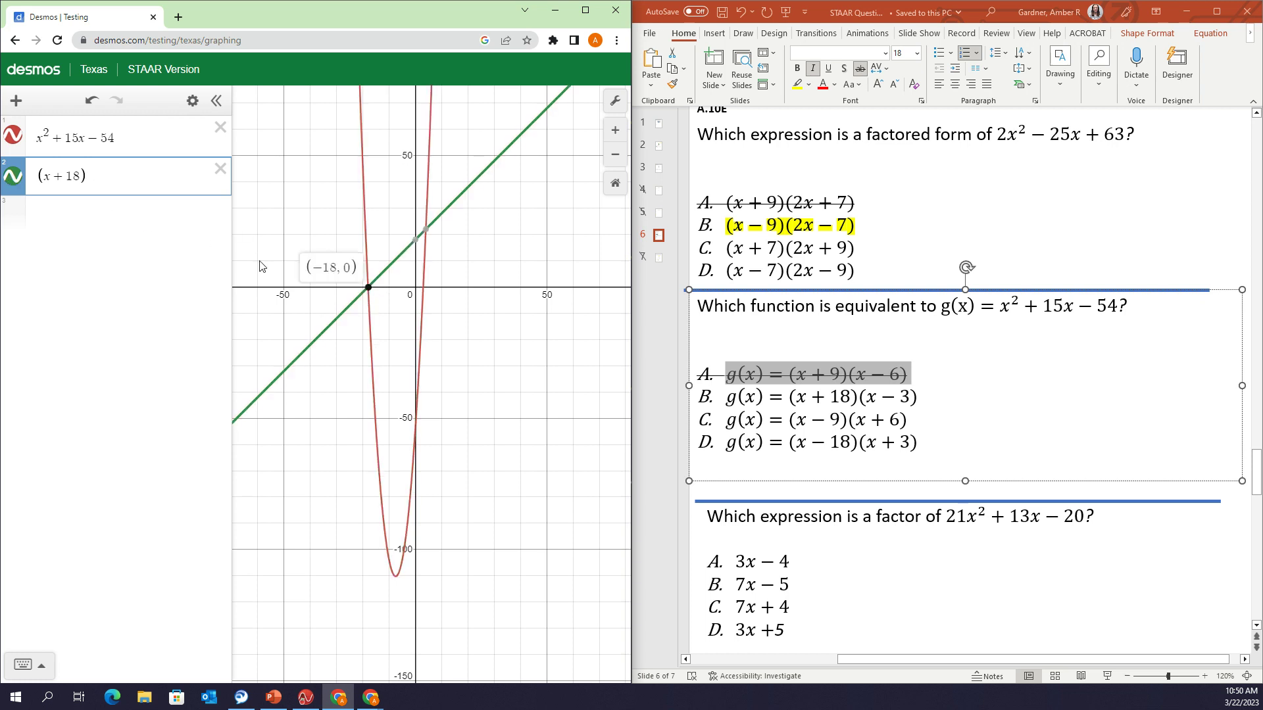
click(69, 175)
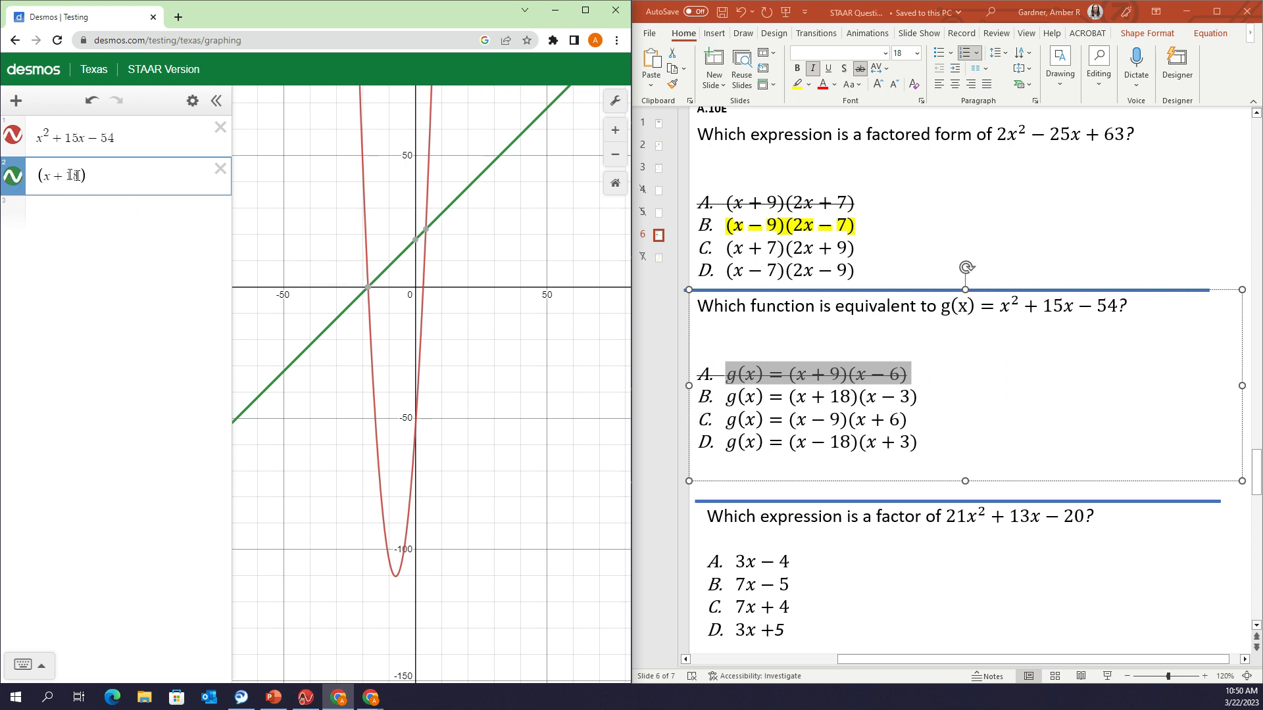
drag(78, 175, 57, 179)
text(-3)
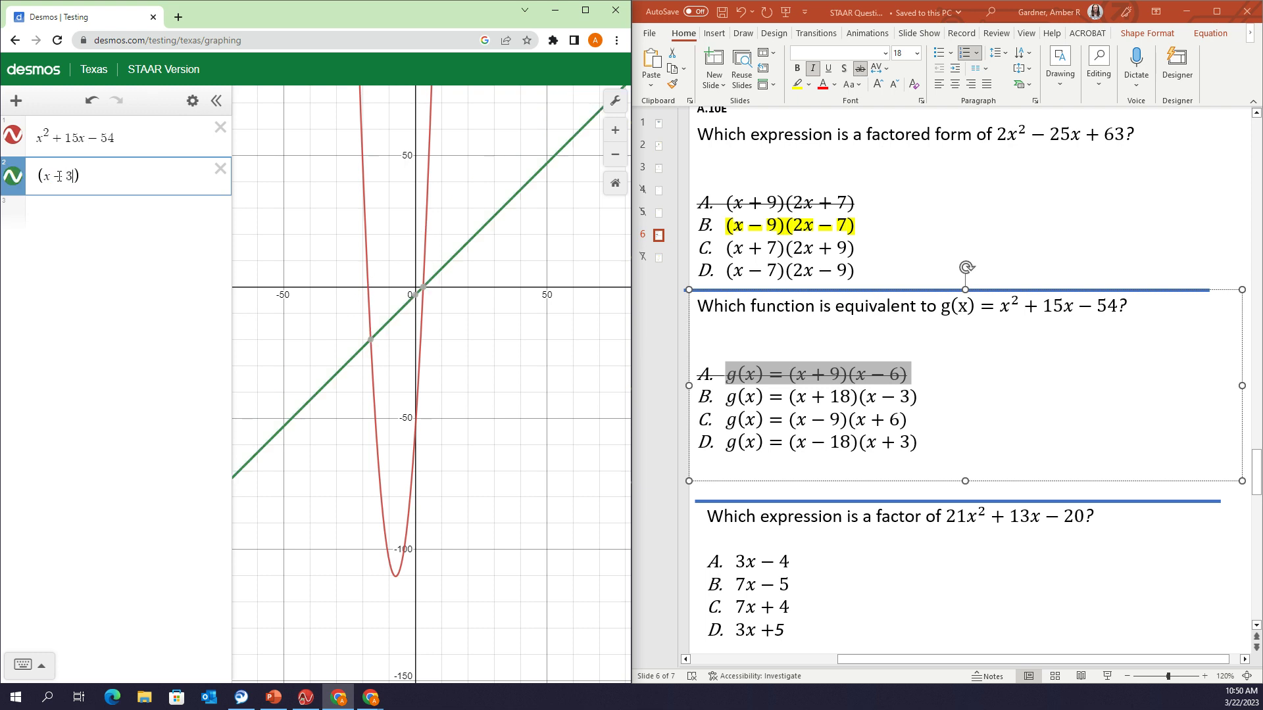
click(425, 289)
Highlight choice B, (x + 18)(x − 3), in yellow on the slide
click(916, 404)
drag(916, 404, 717, 399)
click(797, 84)
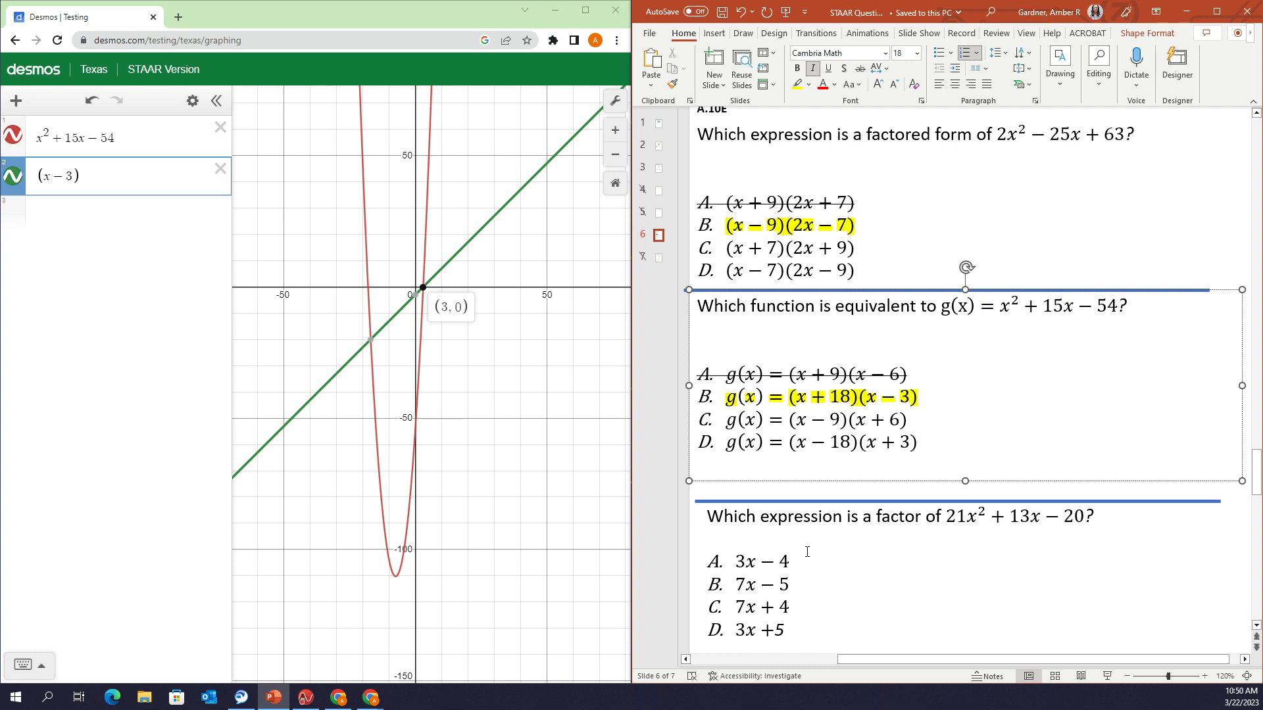
click(956, 522)
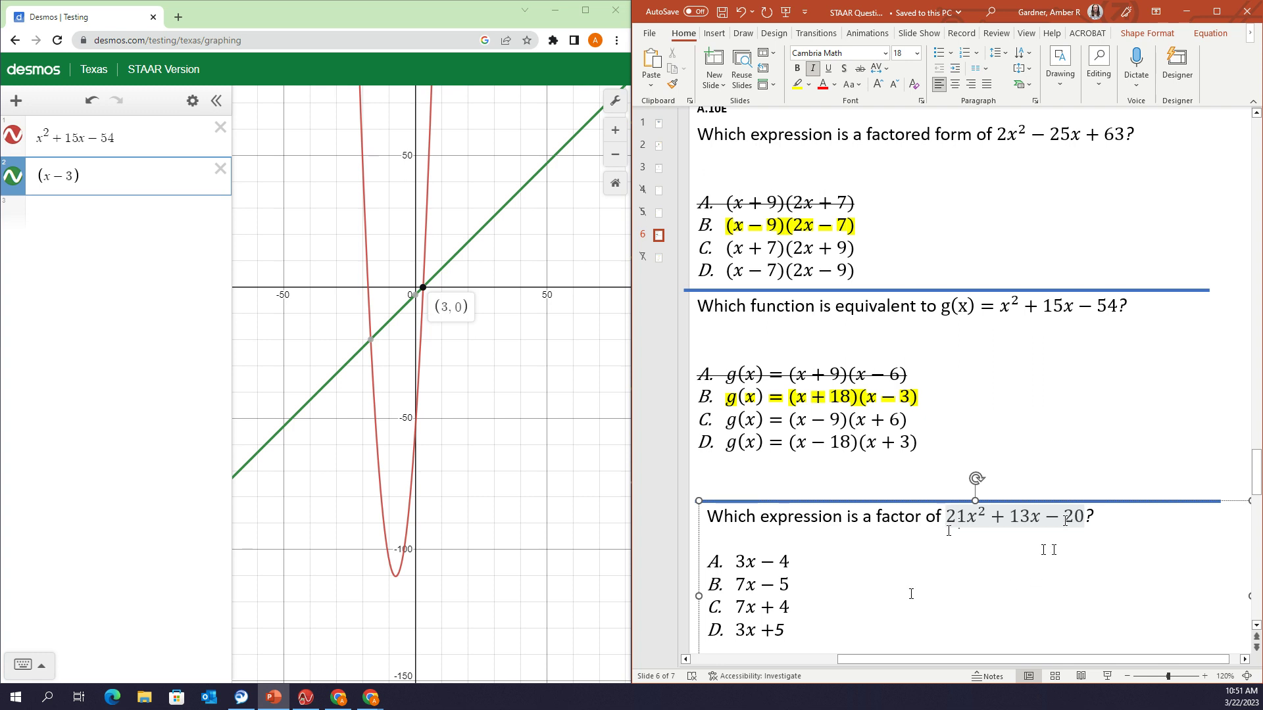
Delete both old expressions and graph 21x² + 13x − 20
click(172, 137)
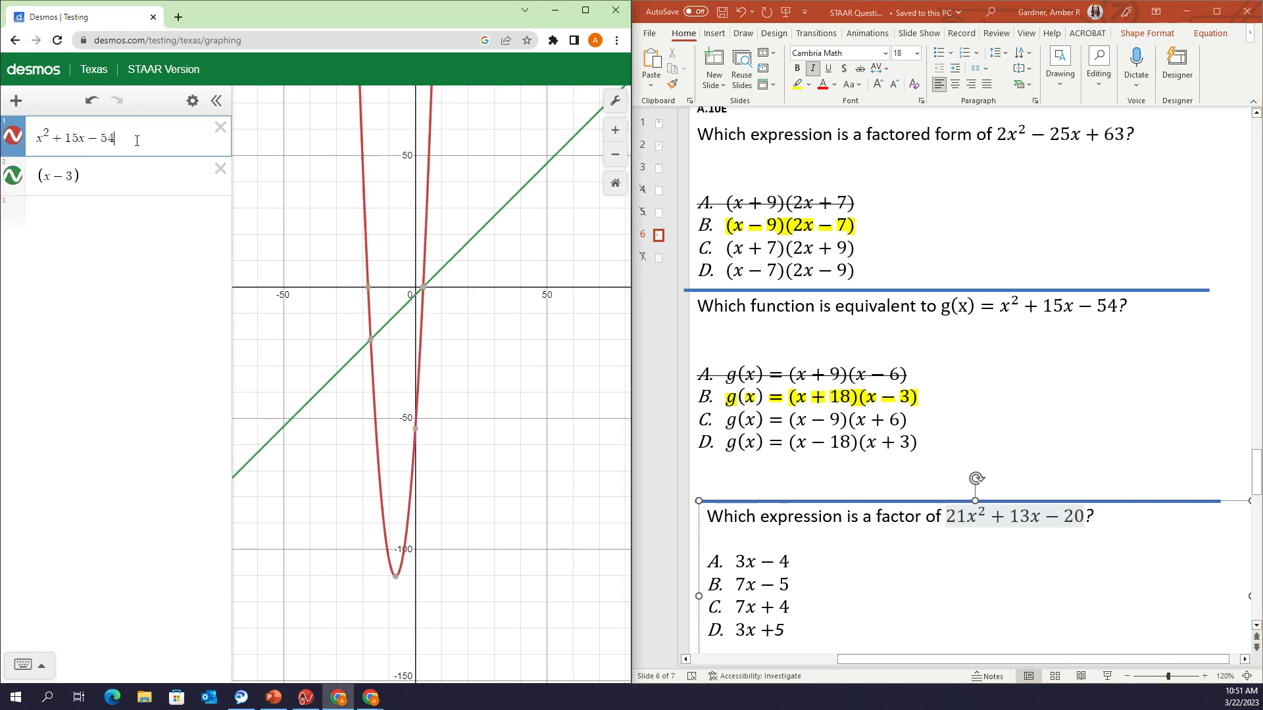
click(219, 170)
click(220, 127)
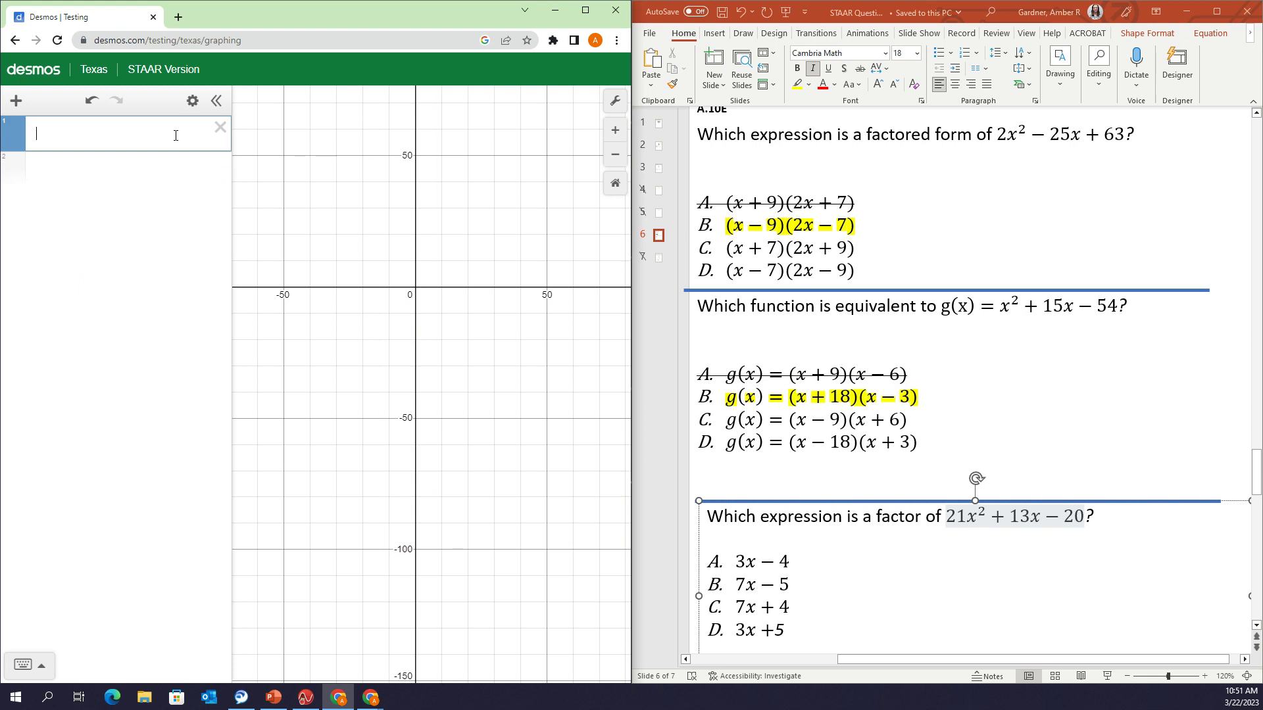
text(21x)
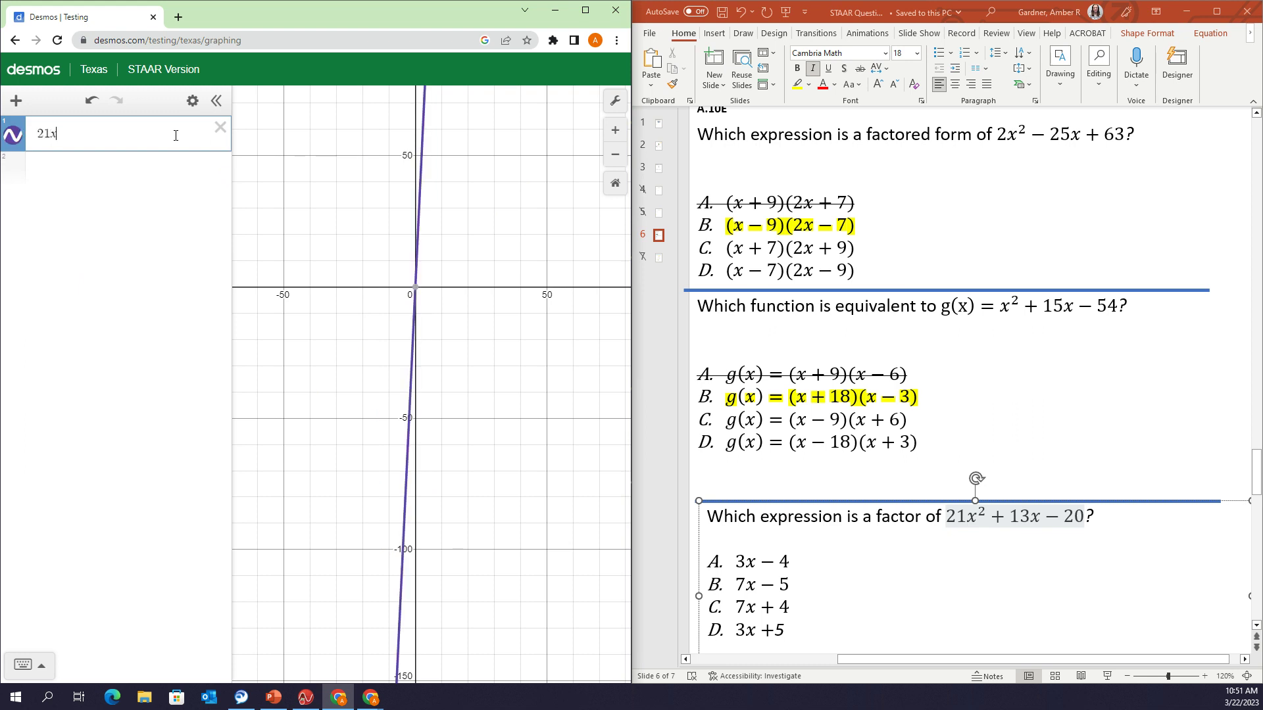
text(^2)
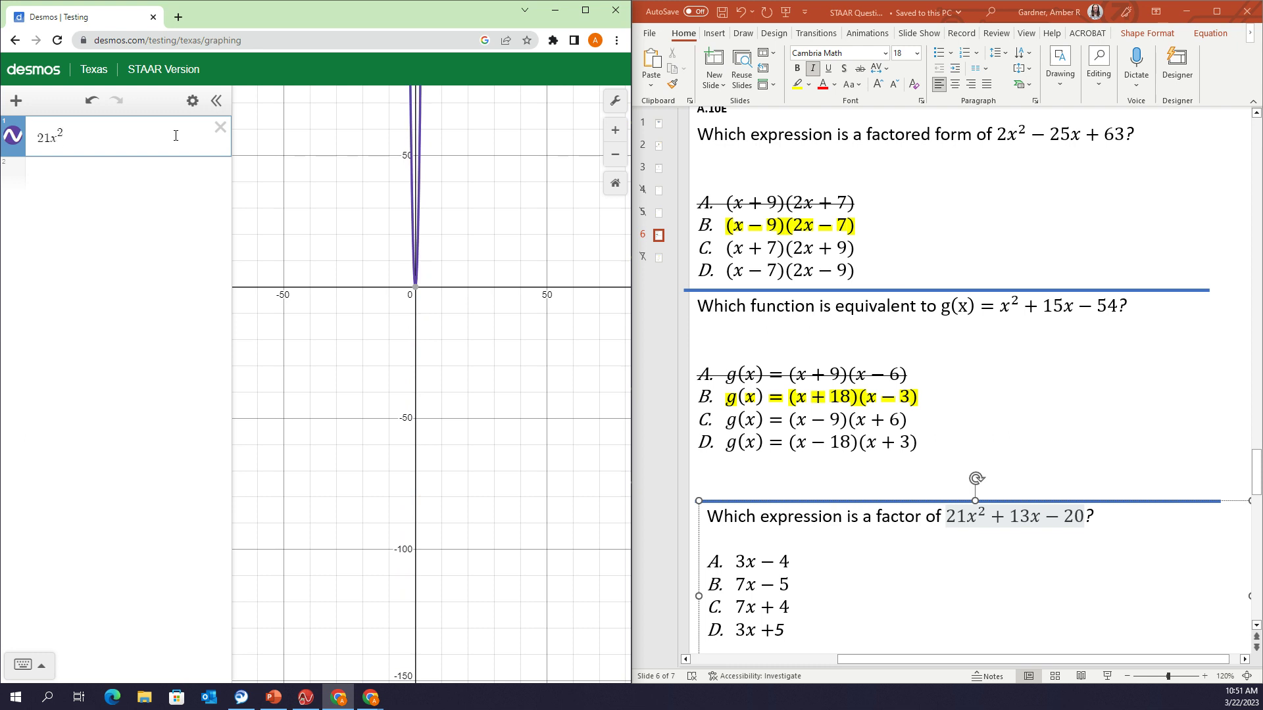
text(+13)
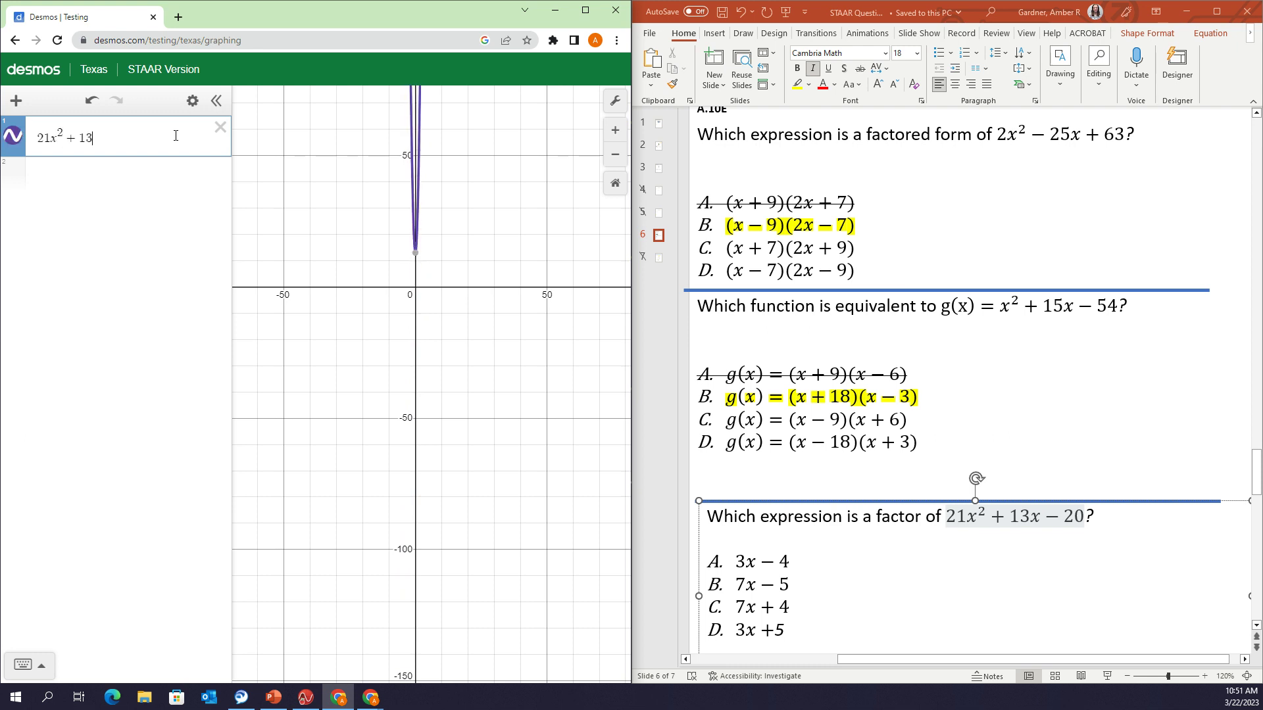
text(x)
text(-20)
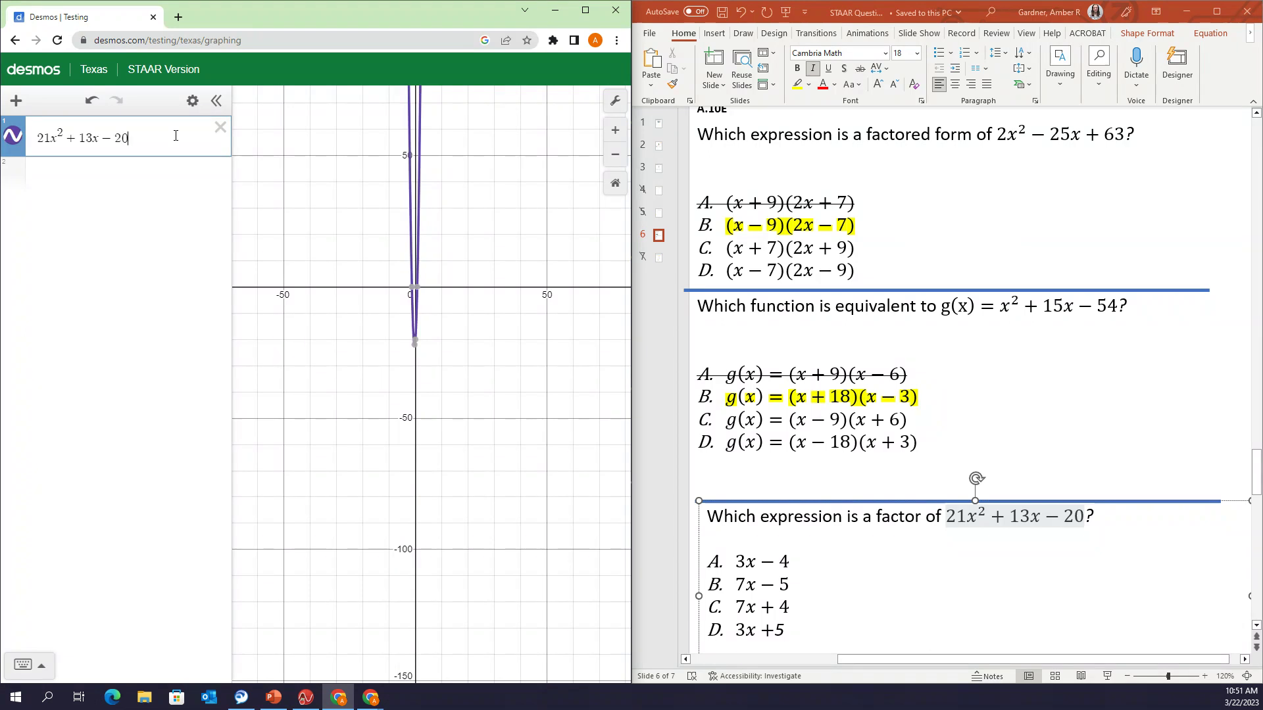
scroll(409, 423, up, 2)
click(409, 424)
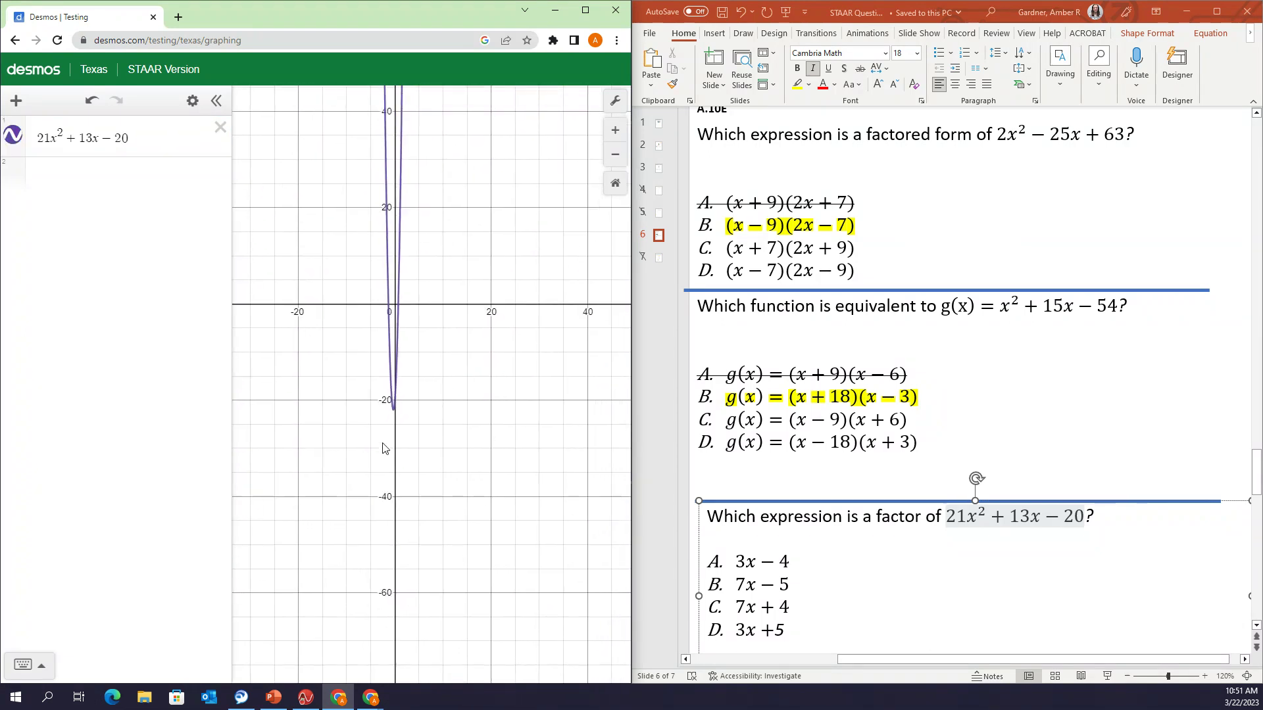
Zoom in and pin the parabola's x-intercepts at (0.714, 0) and (−1.333, 0)
scroll(383, 450, up, 5)
scroll(541, 442, up, 2)
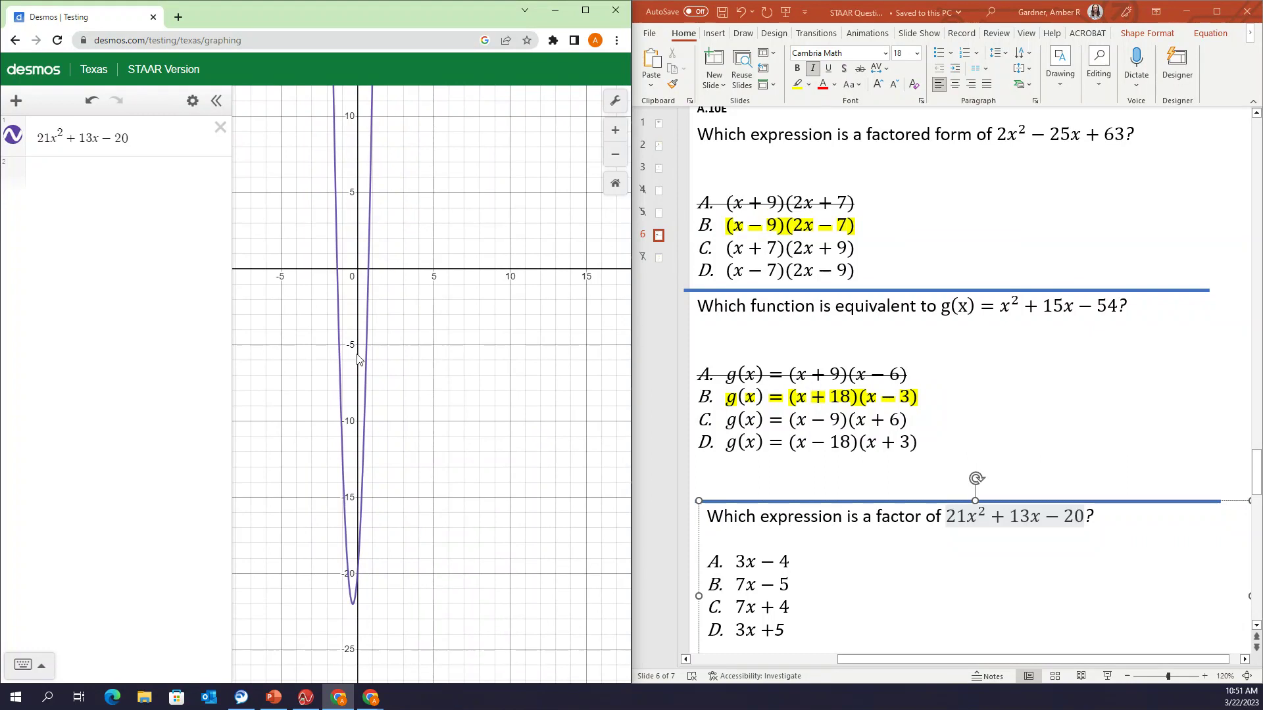
click(338, 275)
click(368, 270)
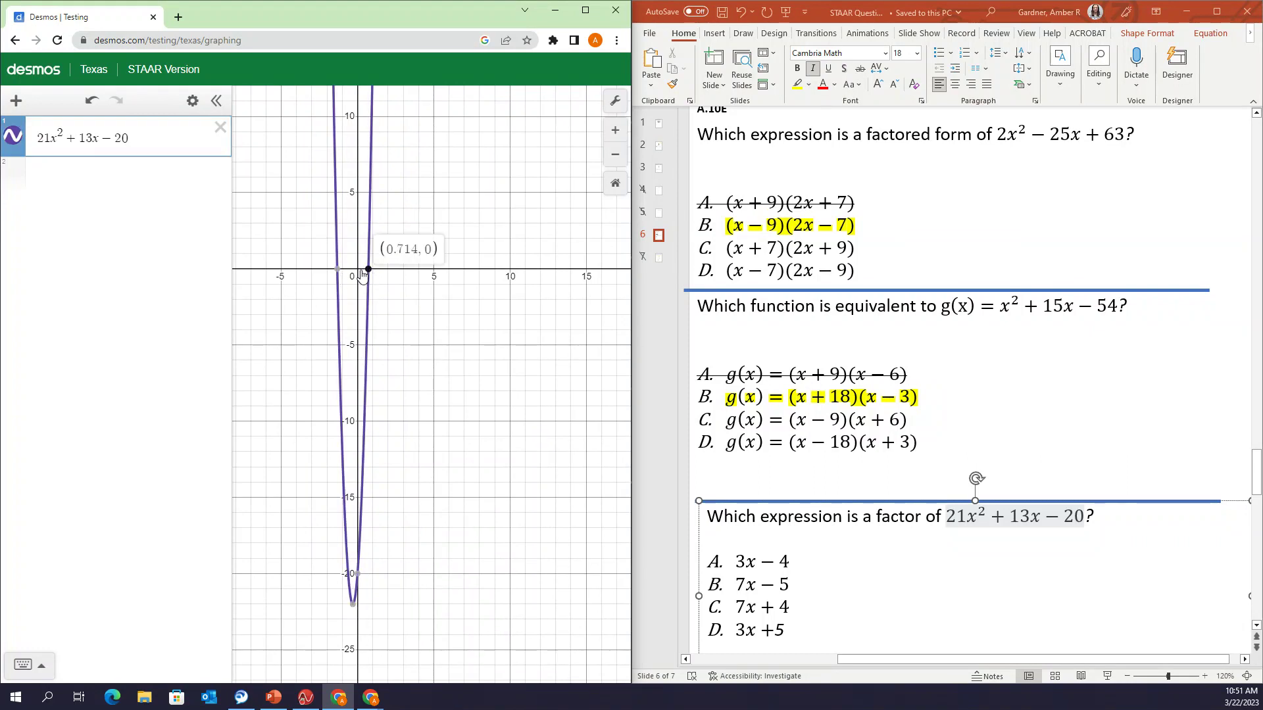
click(336, 270)
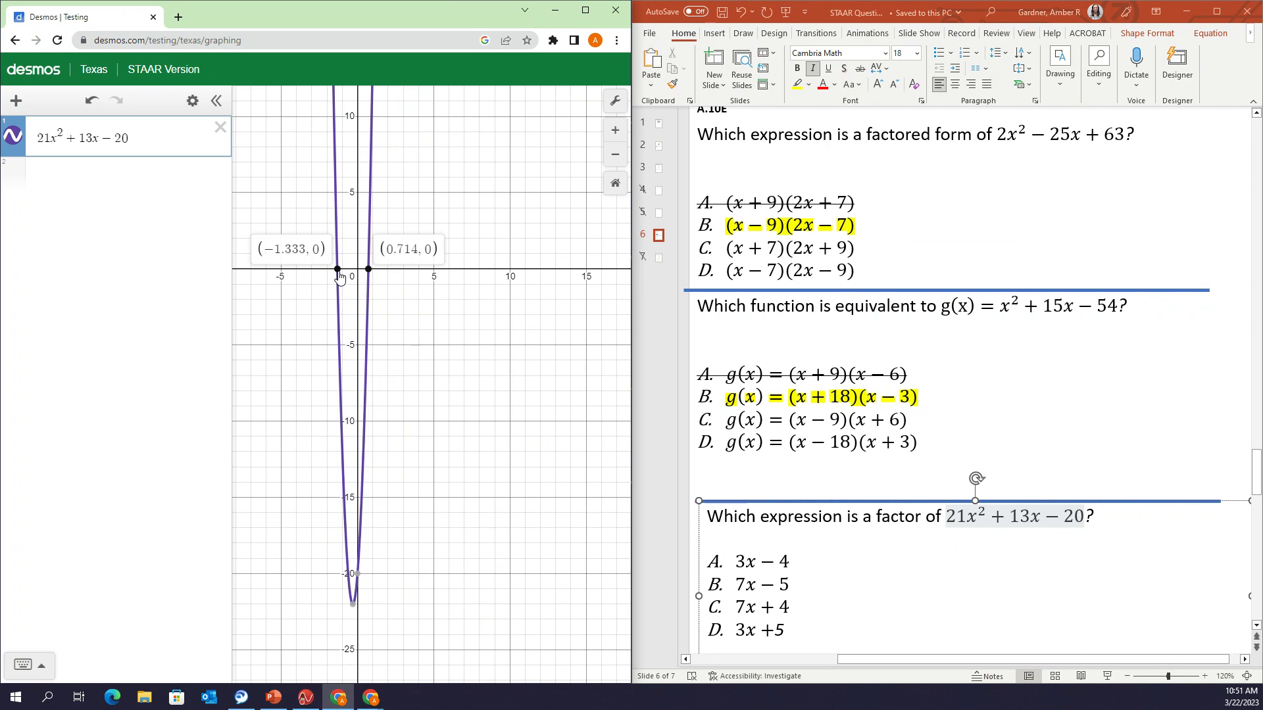
click(148, 174)
Graph choice A's 3x − 4, compare its intercept with the parabola's, and strike option A
text(3x-4)
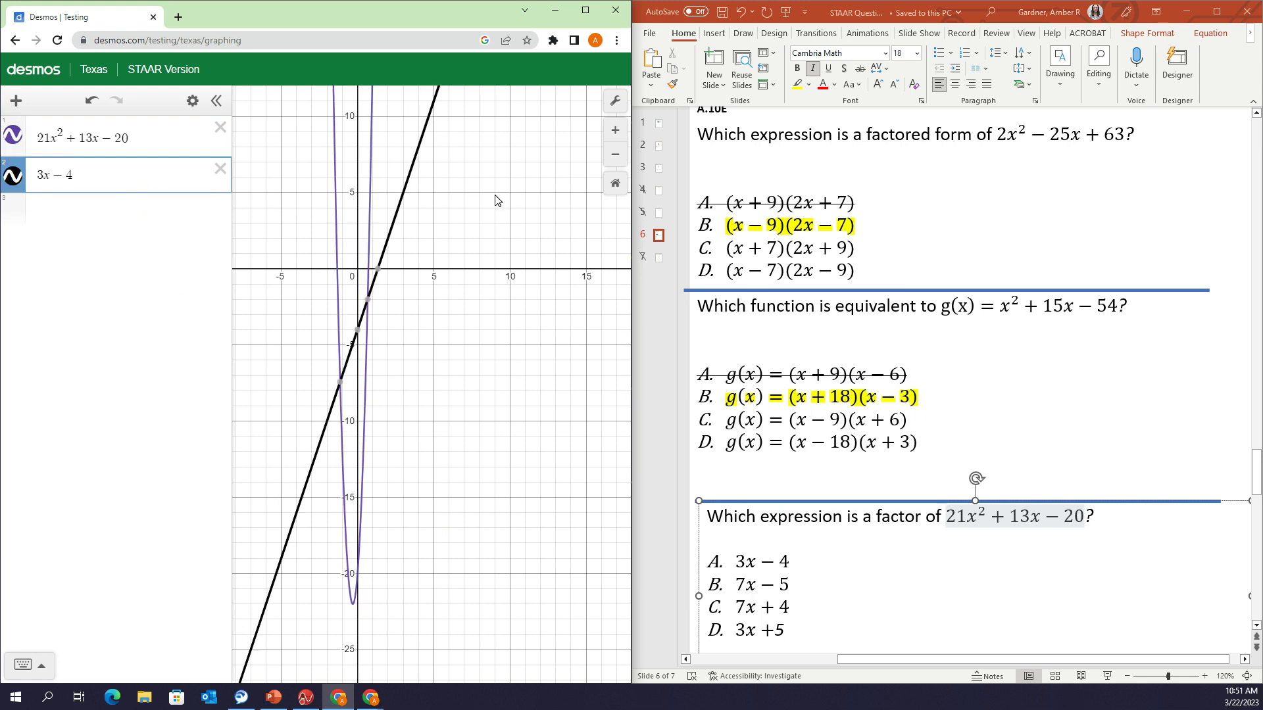
click(368, 270)
click(337, 269)
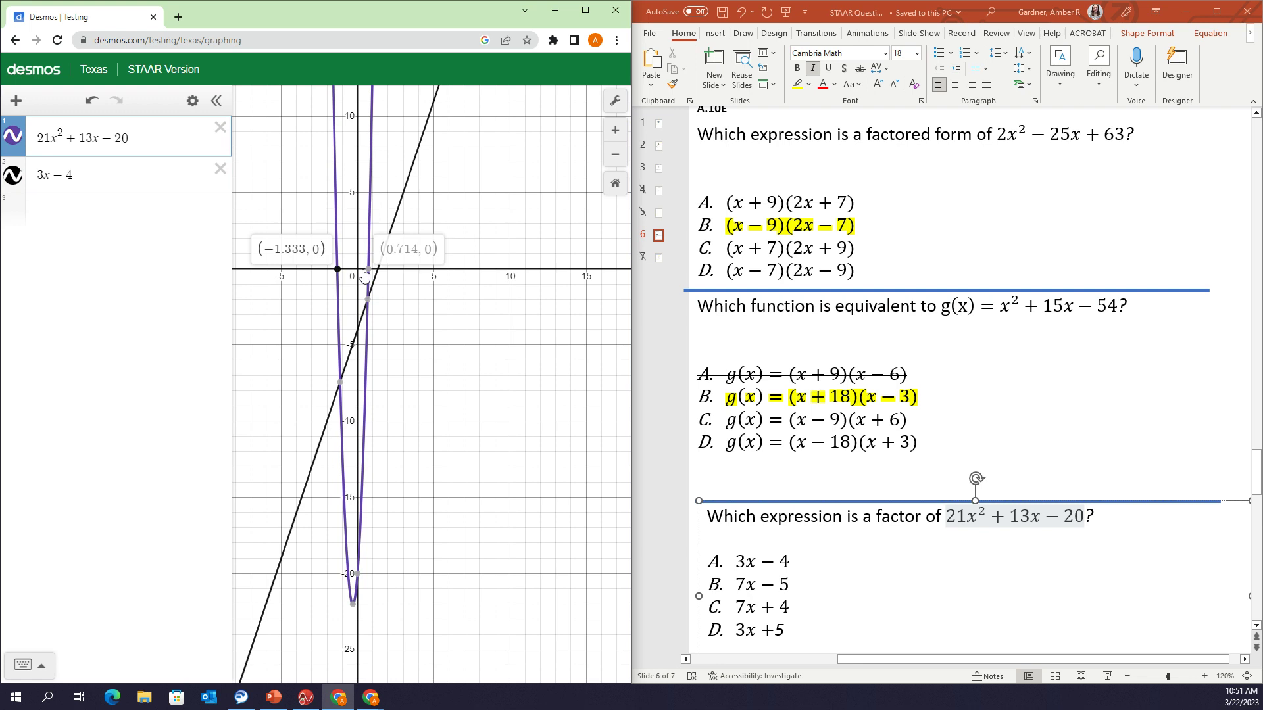
click(369, 269)
drag(793, 562, 735, 562)
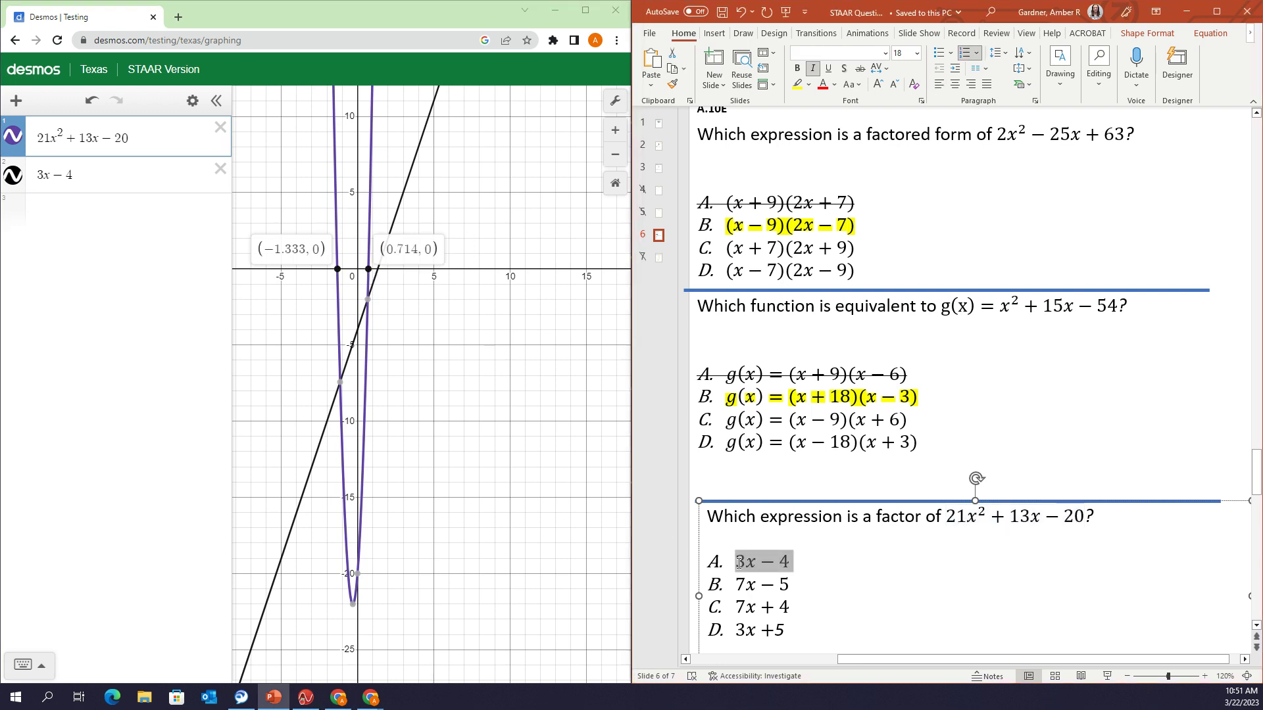
click(859, 68)
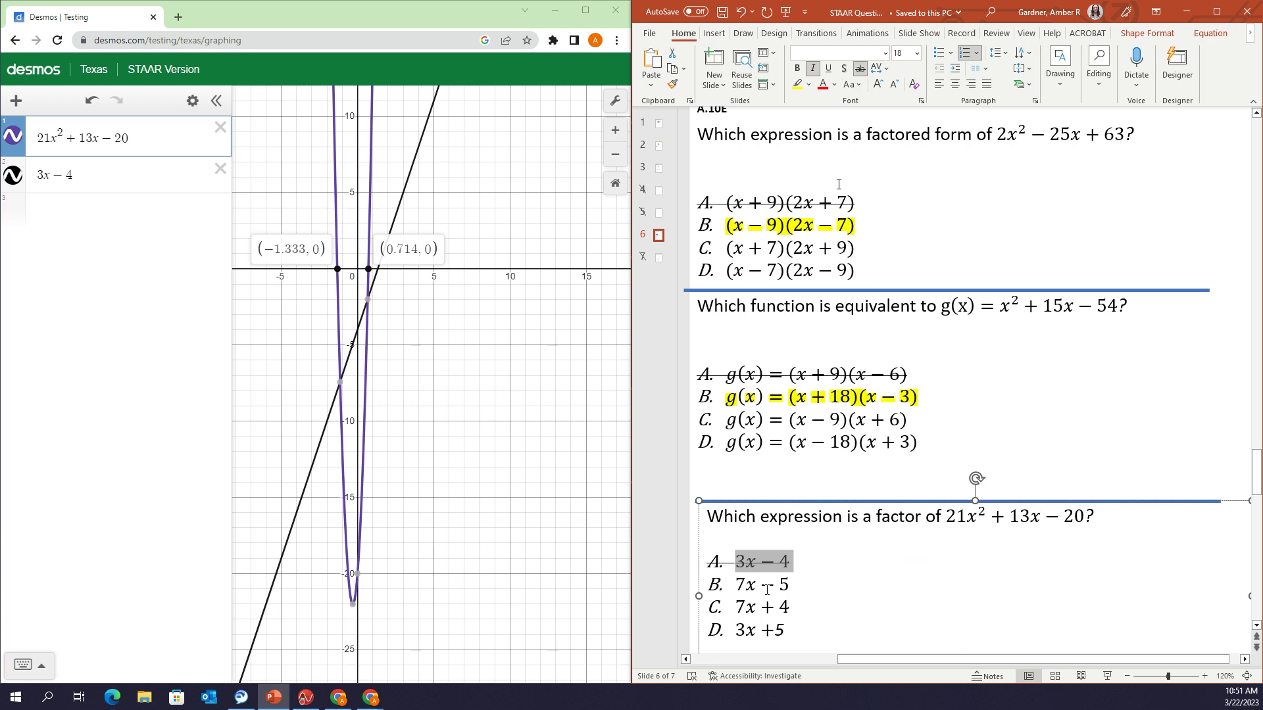
Replace it with 7x − 5, confirm the shared intercept (0.714, 0), and highlight option B yellow
click(221, 169)
click(145, 177)
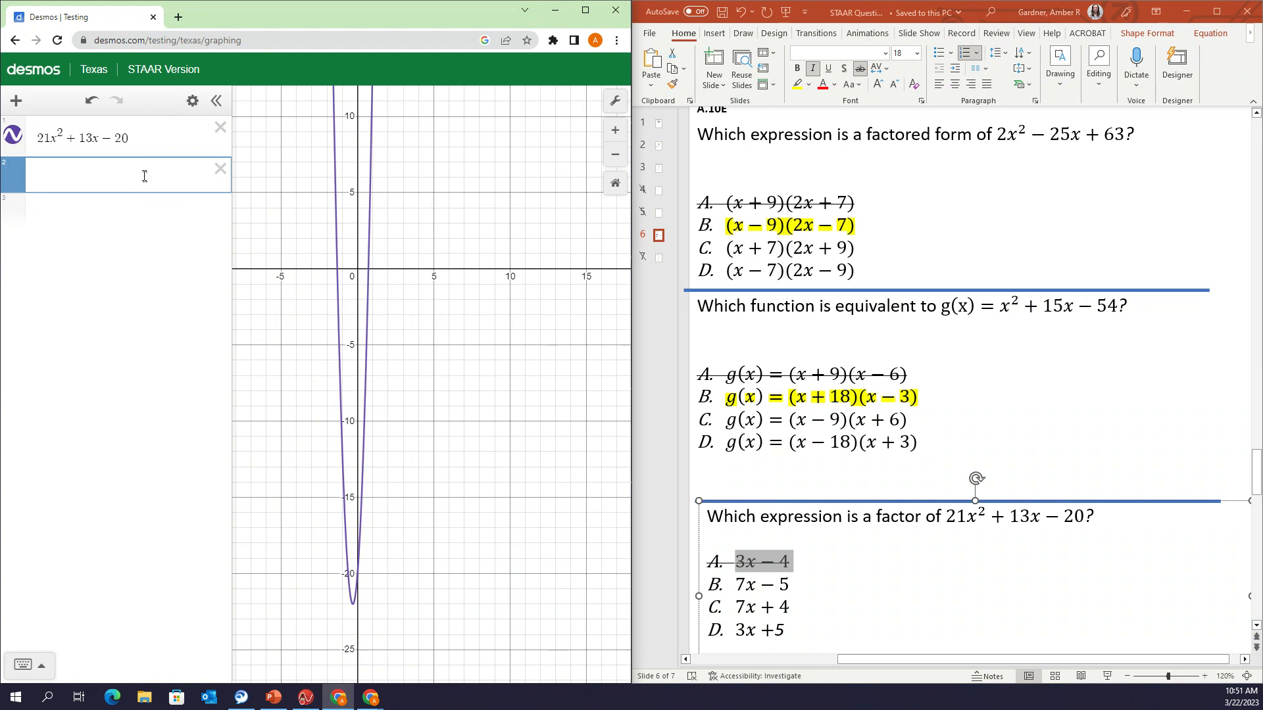
text(7x-5)
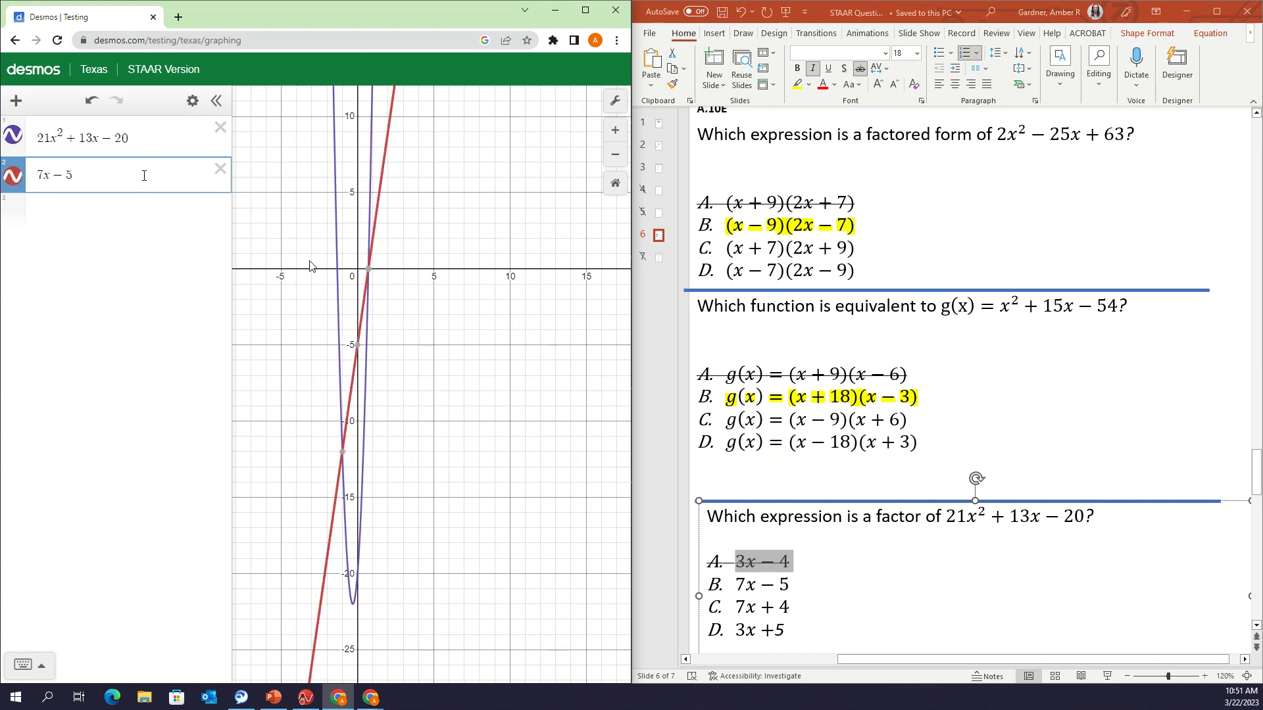
scroll(370, 307, up, 3)
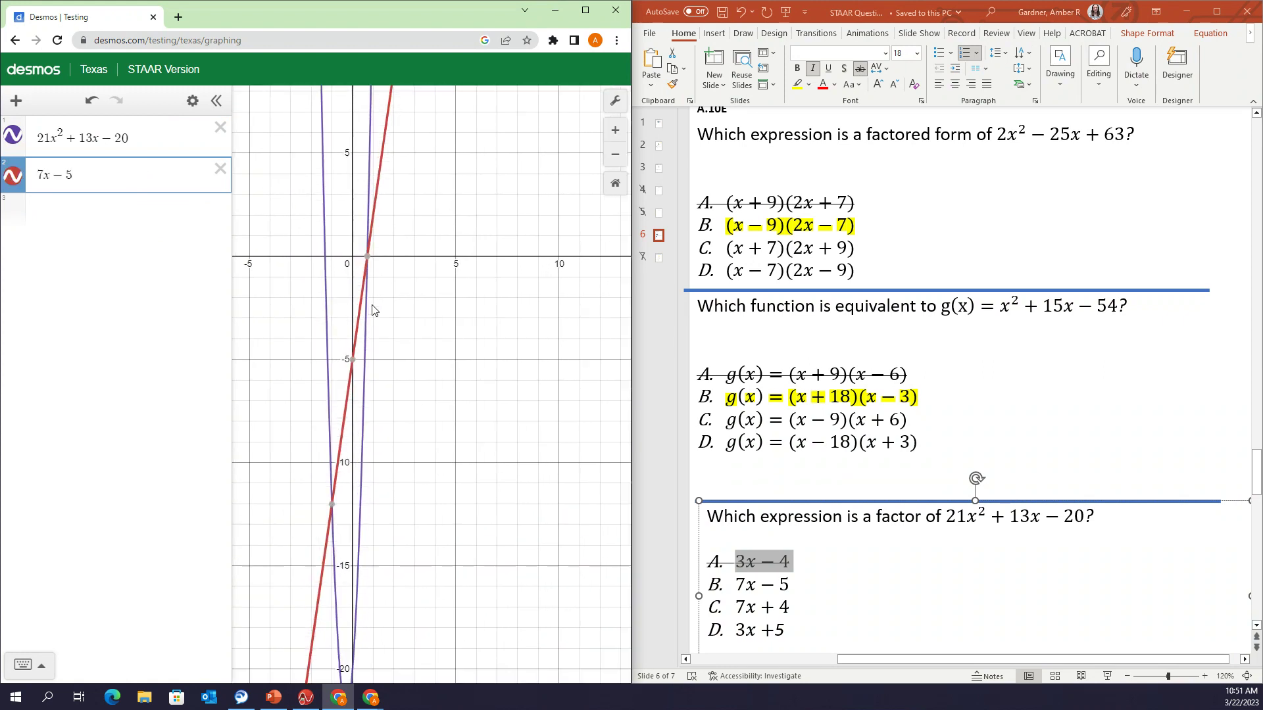
drag(372, 309, 403, 352)
click(389, 344)
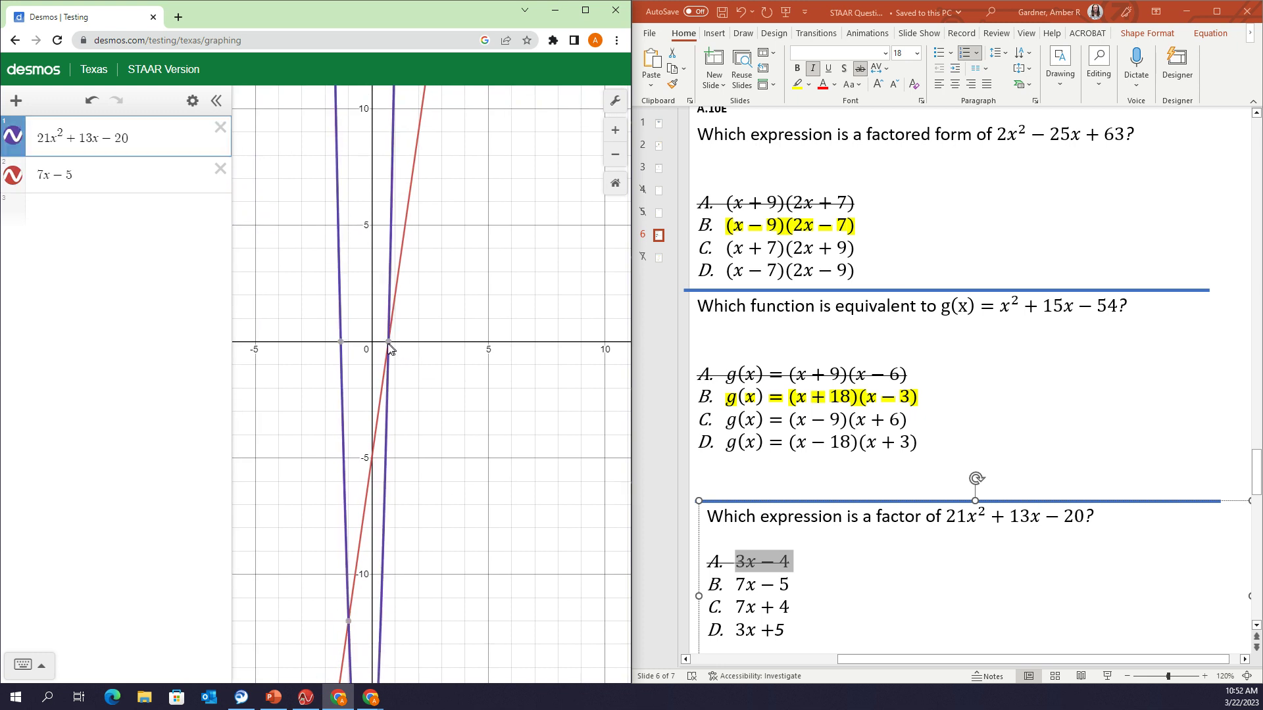
click(388, 343)
drag(793, 584, 734, 584)
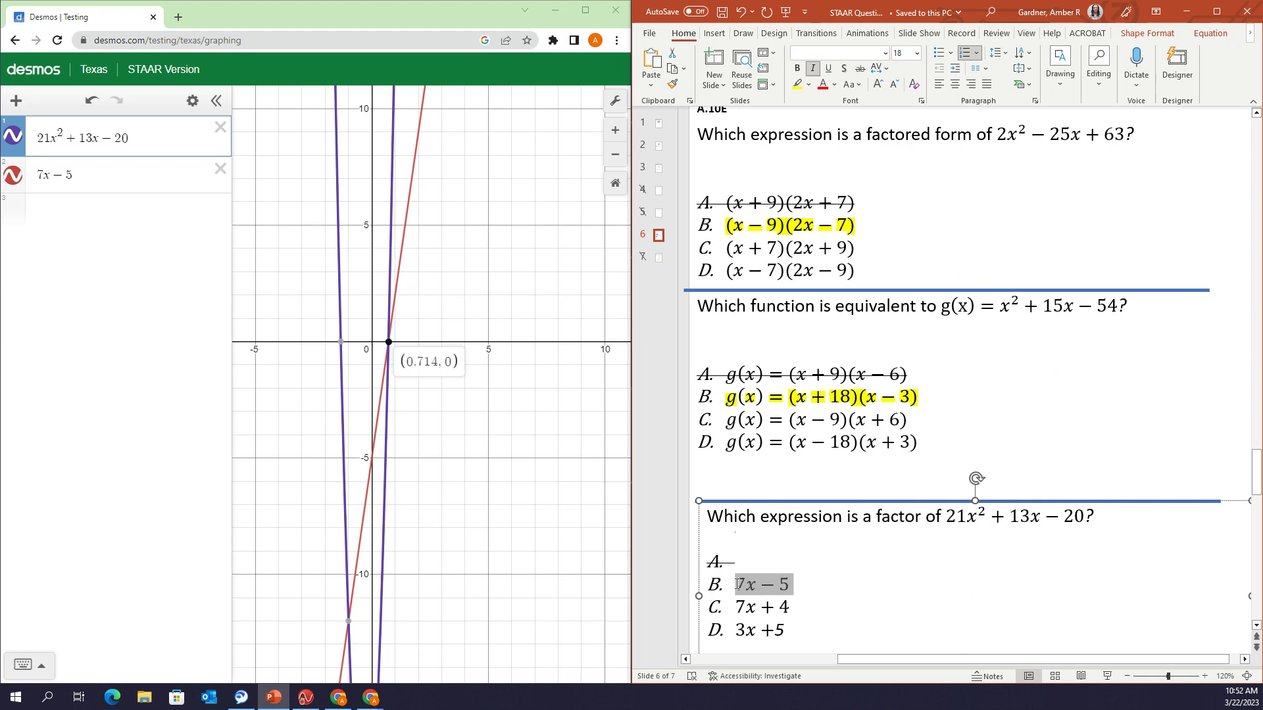
click(797, 84)
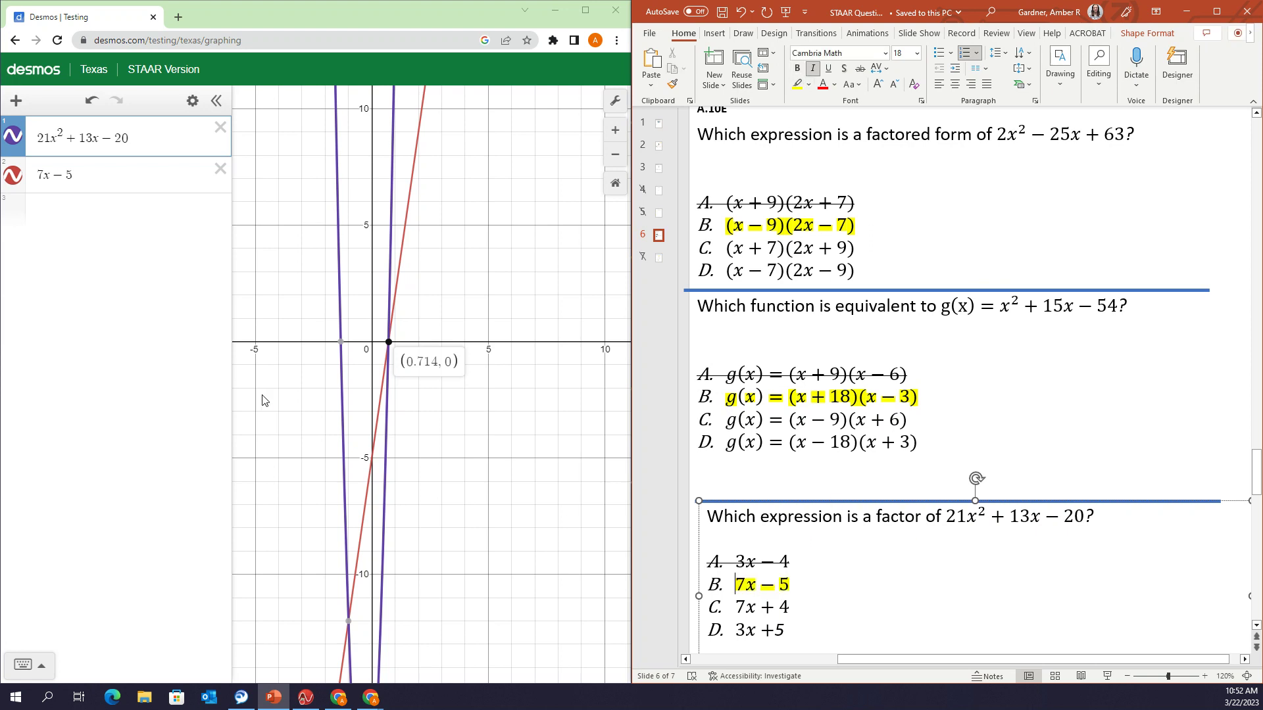
Change the line to 7x + 4 and compare it with the intercepts (0.714, 0) and (−1.333, 0)
click(75, 176)
drag(76, 176, 57, 179)
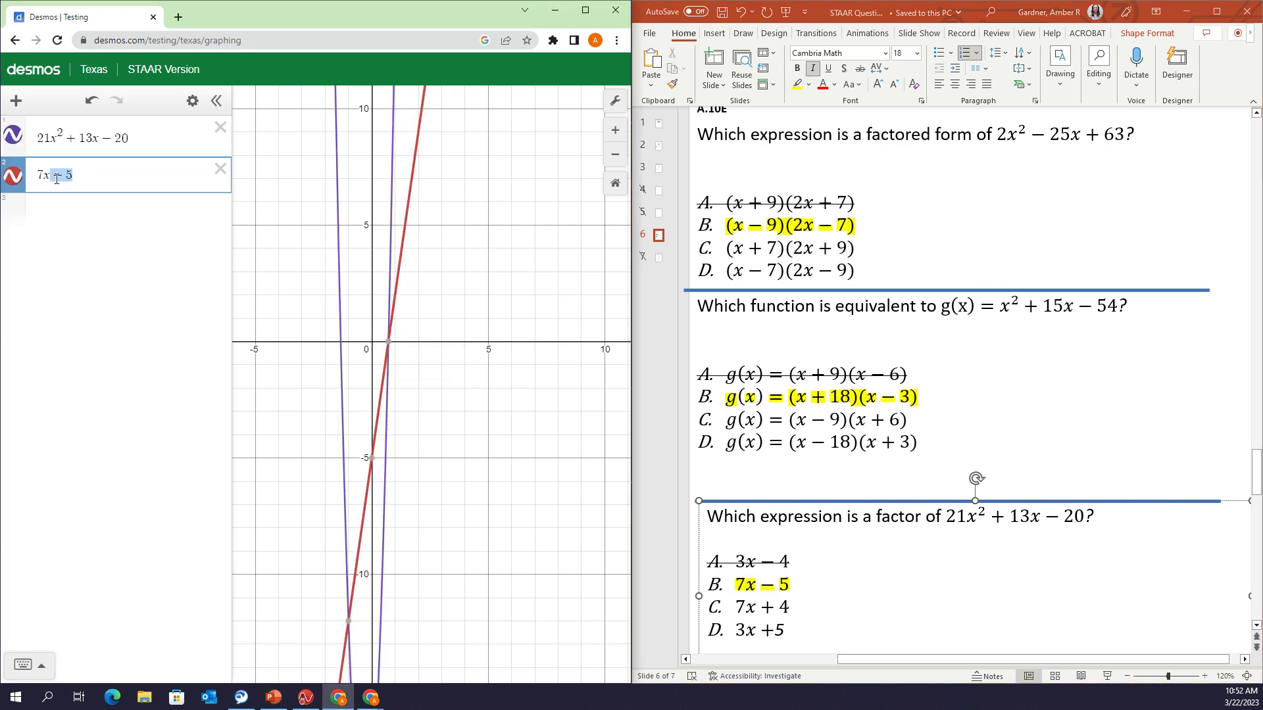
text(+4)
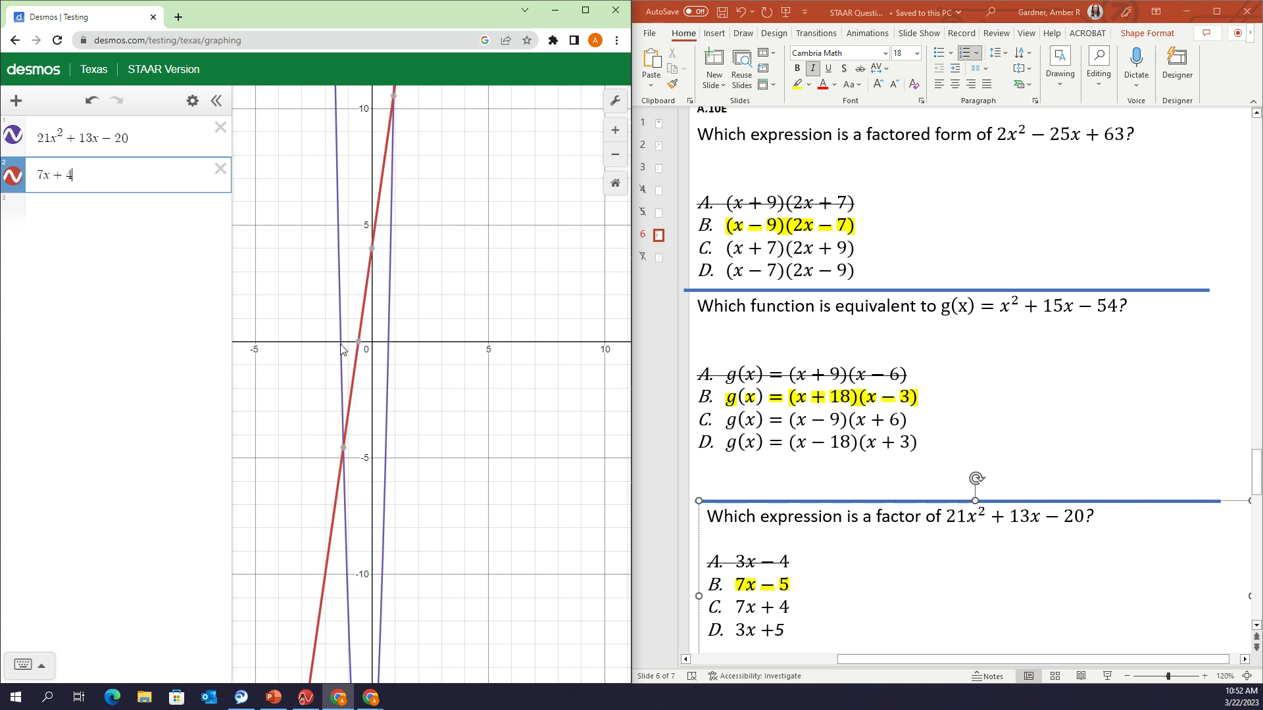
click(341, 347)
click(389, 342)
click(341, 343)
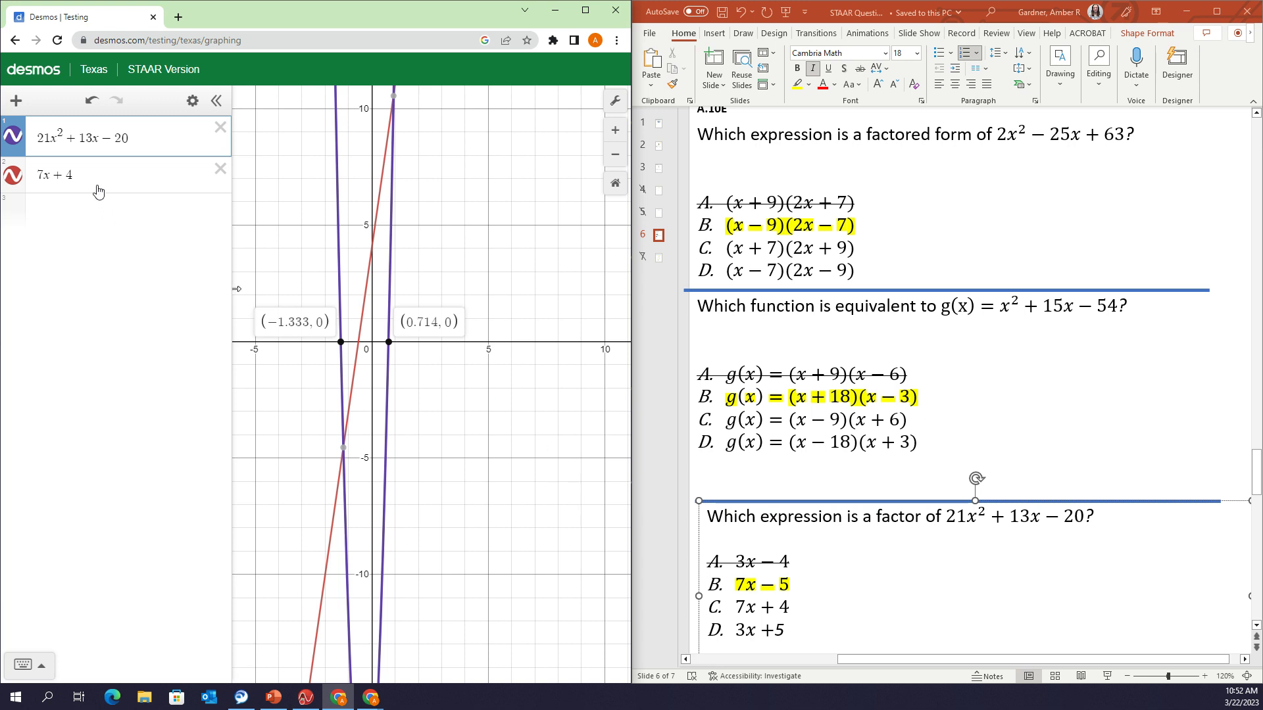
drag(74, 175, 40, 175)
Overwrite expression 2 with 3x + 5 and pin the parabola's left intercept (−1.333, 0)
text(3)
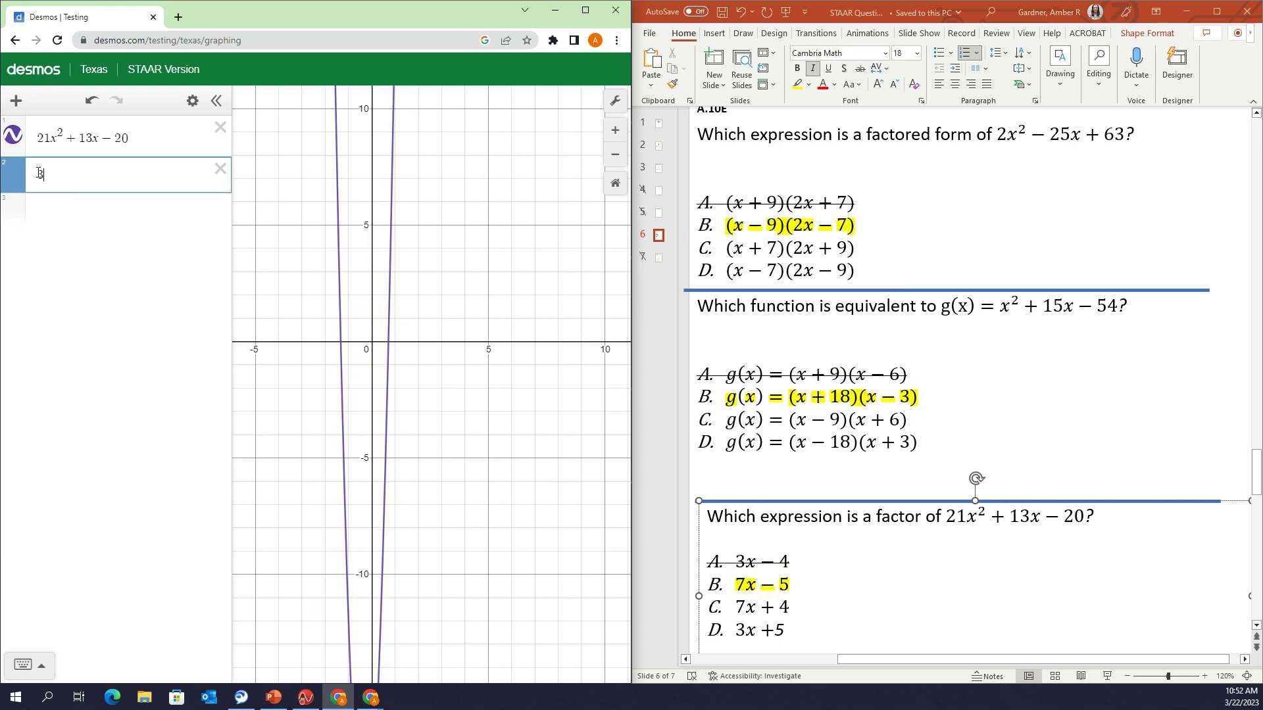
text(x + 5)
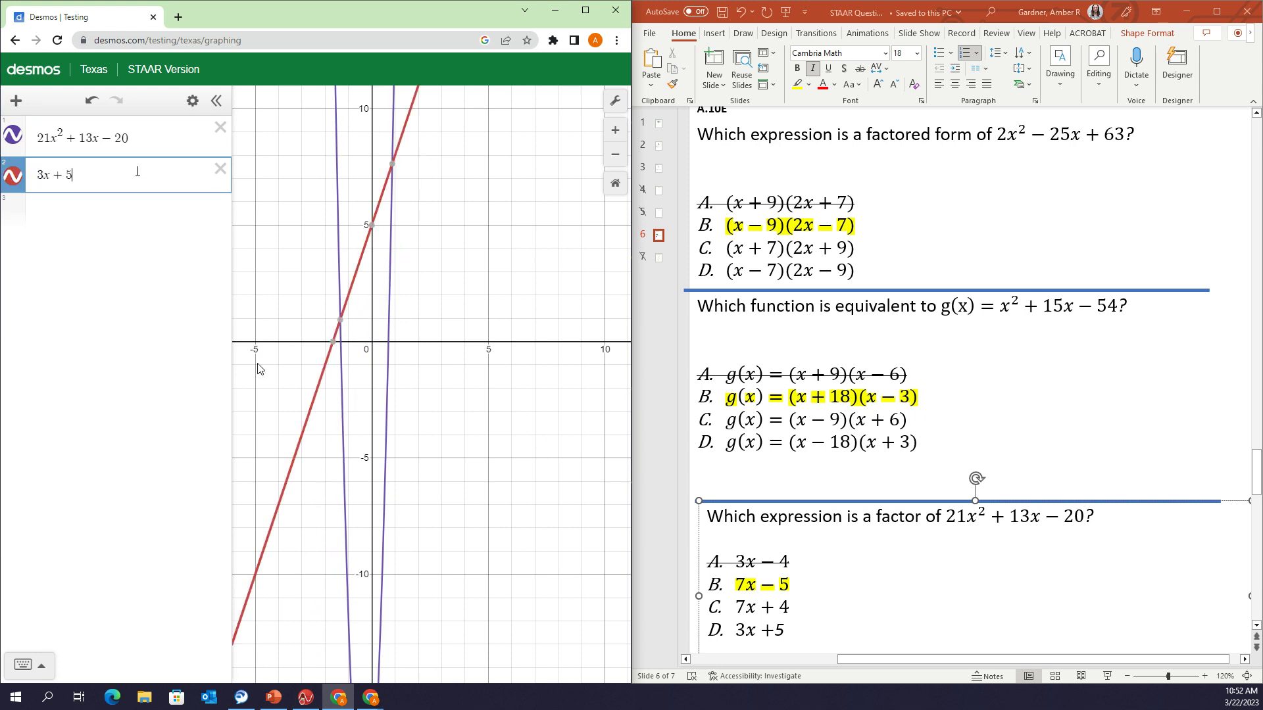
scroll(349, 352, up, 1)
click(335, 343)
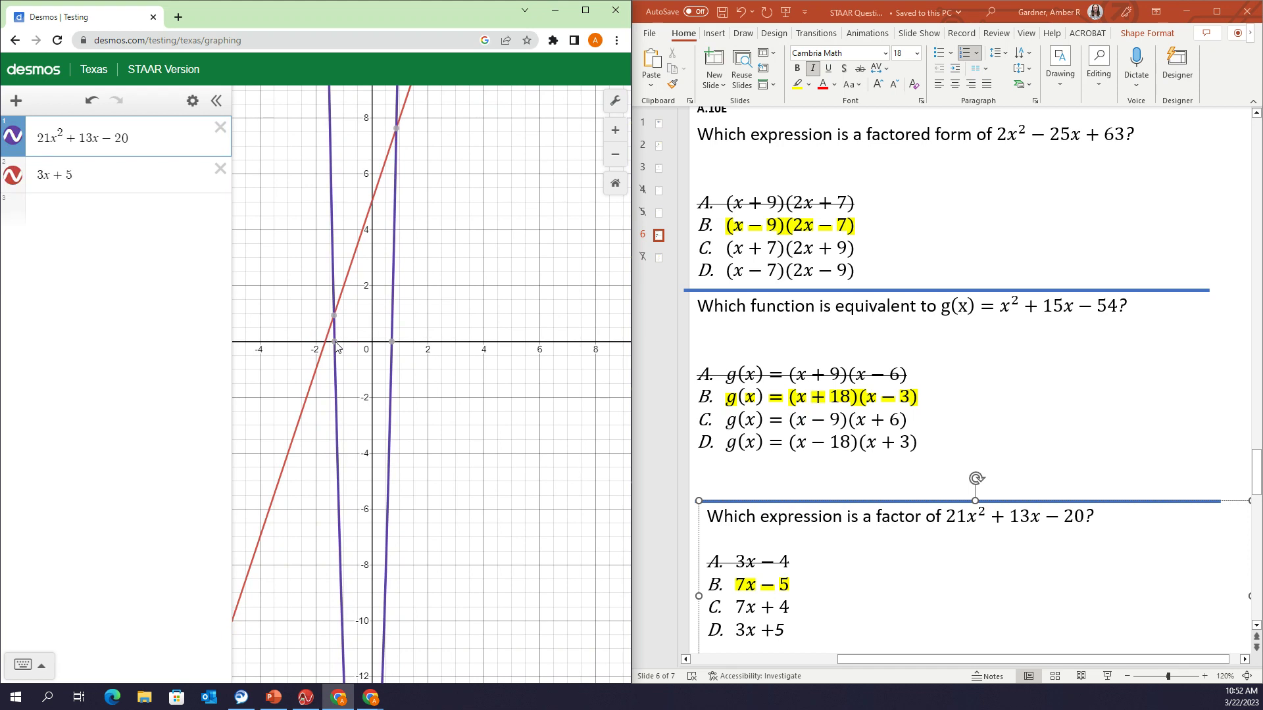
click(335, 342)
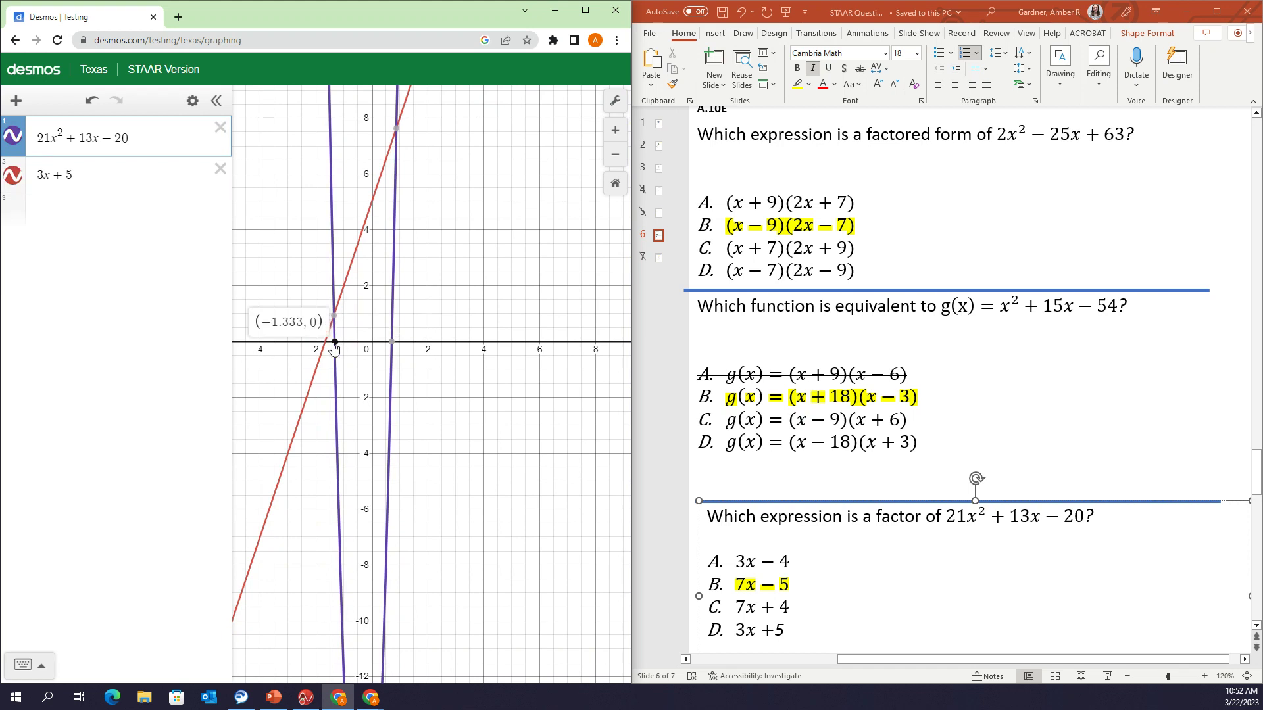